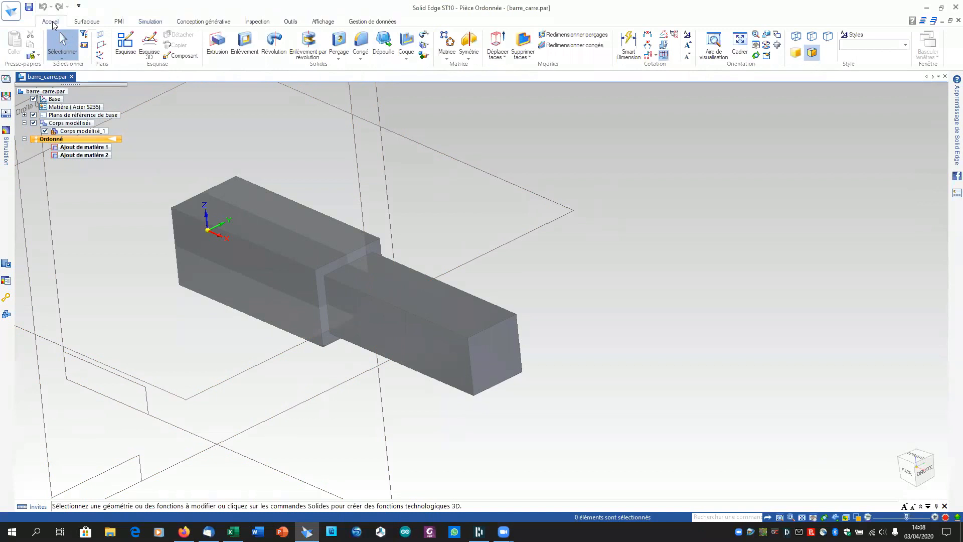
- Create a new linear static study (Statique linéaire) of the stepped square bar with a Tétraédrique mesh
mouse_move(357, 413)
middle_mouse_down()
mouse_move(363, 384)
mouse_move(355, 401)
mouse_move(379, 376)
mouse_move(363, 409)
middle_mouse_up()
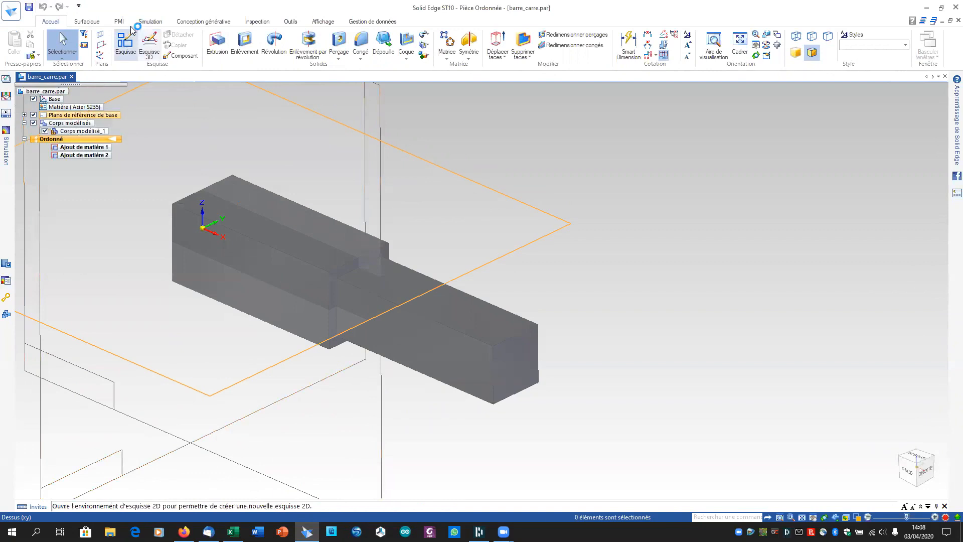
left_click(150, 21)
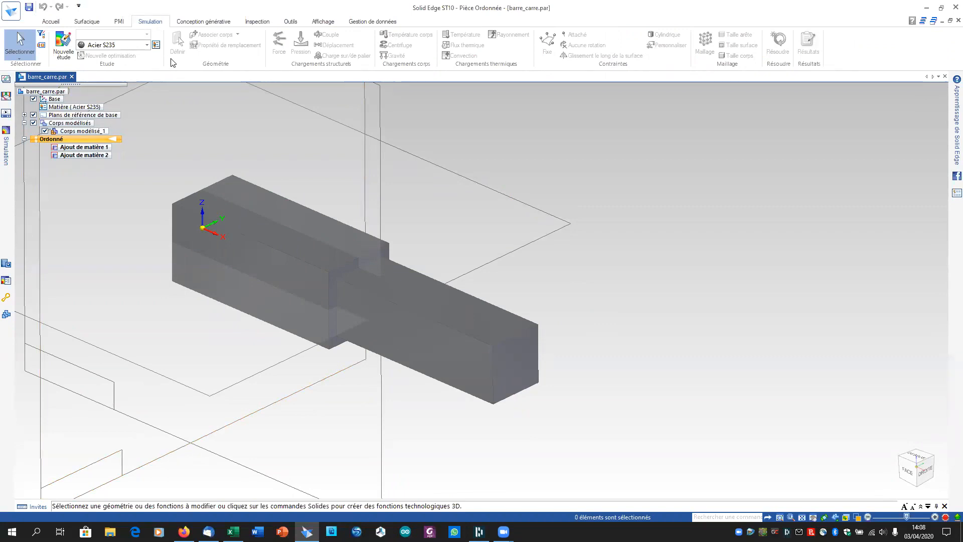
left_click(63, 44)
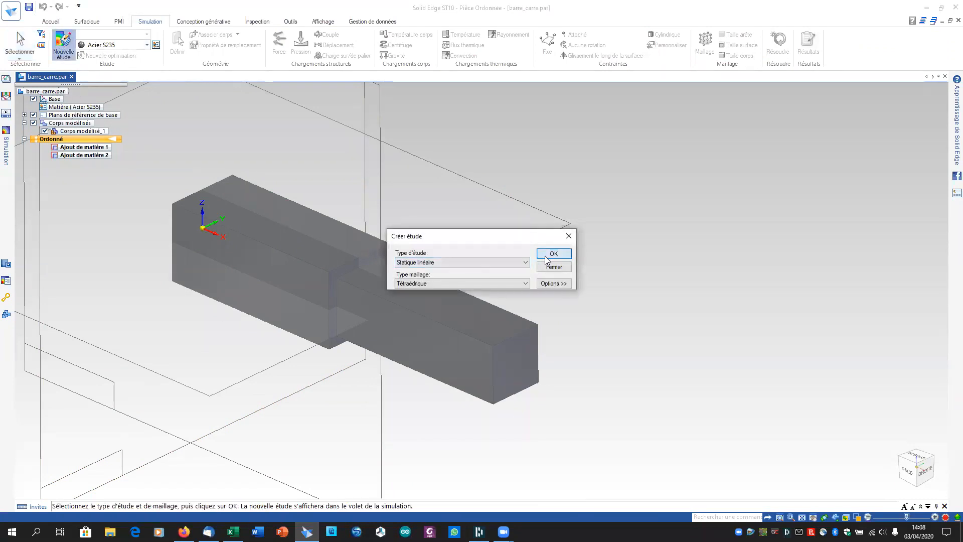
left_click(552, 254)
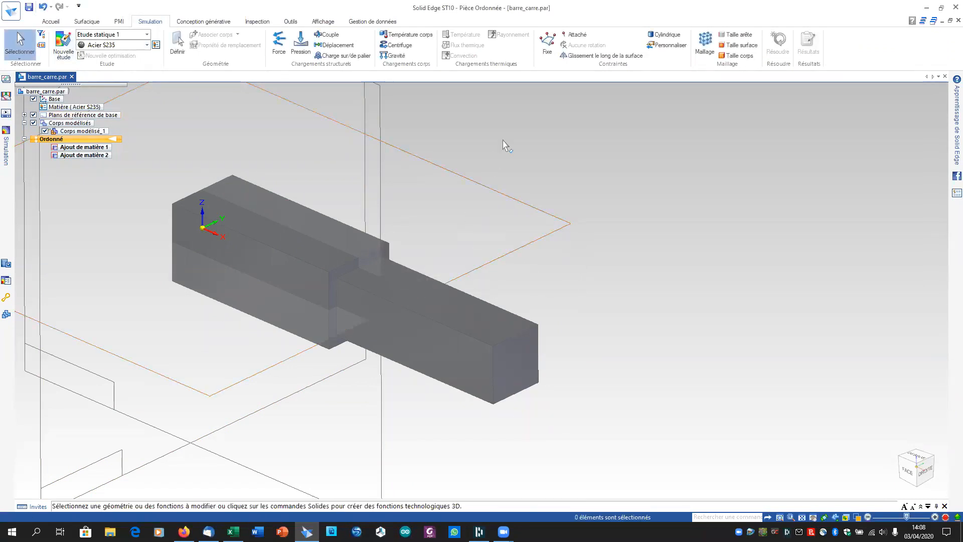
- Apply a fixed constraint (Fixe) to the free end face of the bar's thicker section, at the origin
left_click(547, 42)
middle_click_drag(261, 173, 219, 207)
left_click(209, 213)
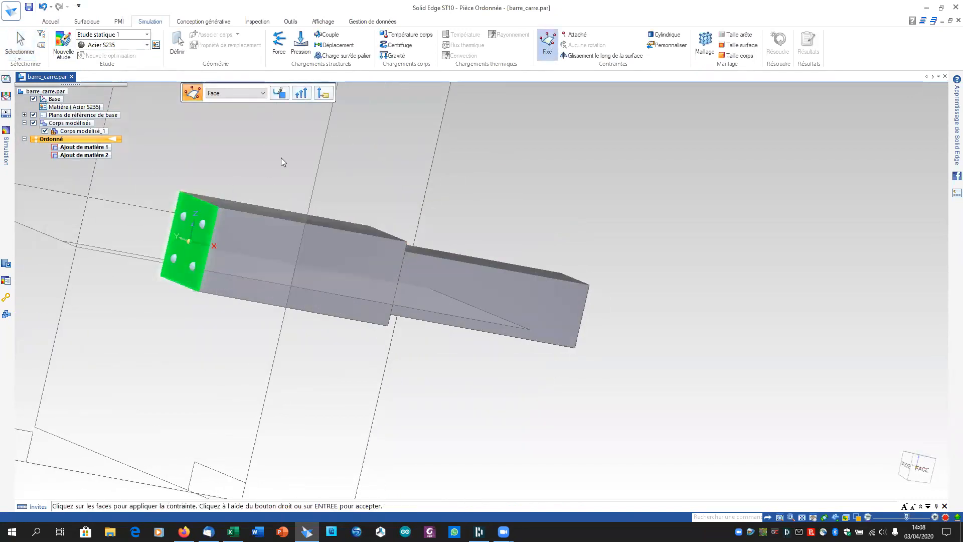
middle_click_drag(452, 149, 340, 169)
middle_click_drag(276, 160, 298, 152)
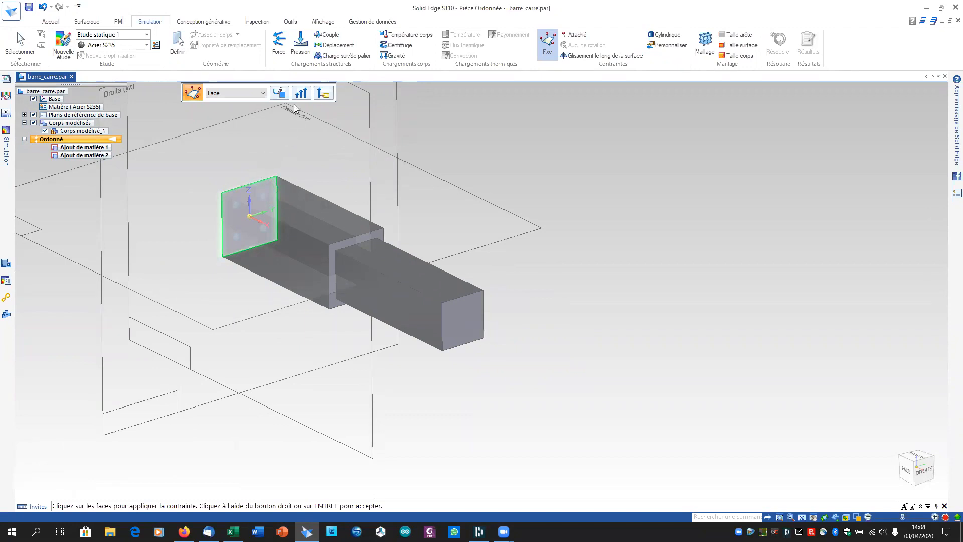
- Try to apply a torque (Couple) of 10 N·m to the free end face of the thinner section
left_click(279, 41)
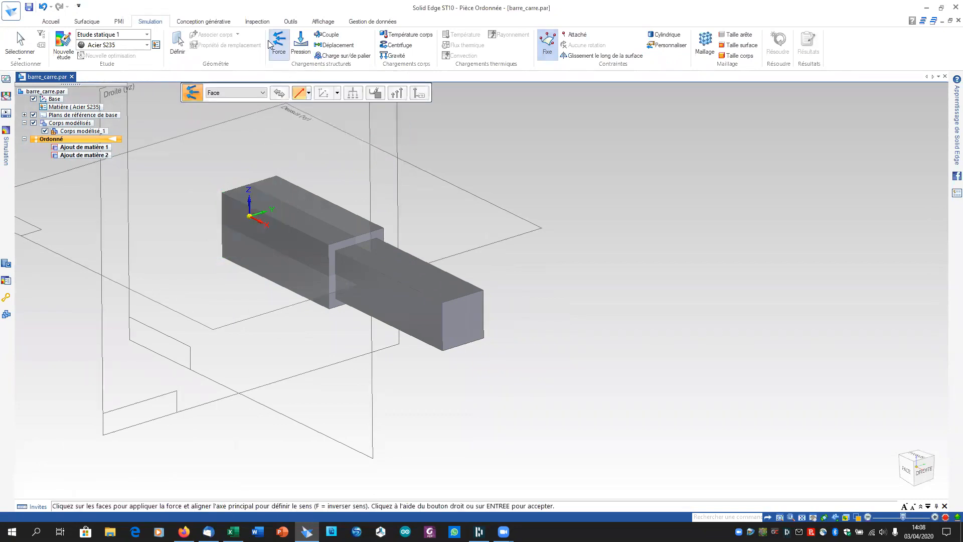
left_click(309, 94)
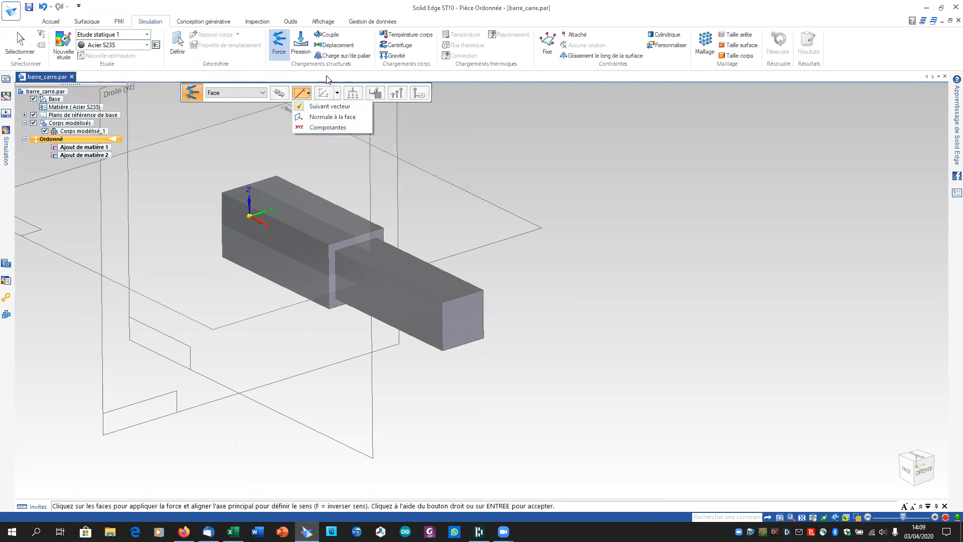
left_click(329, 35)
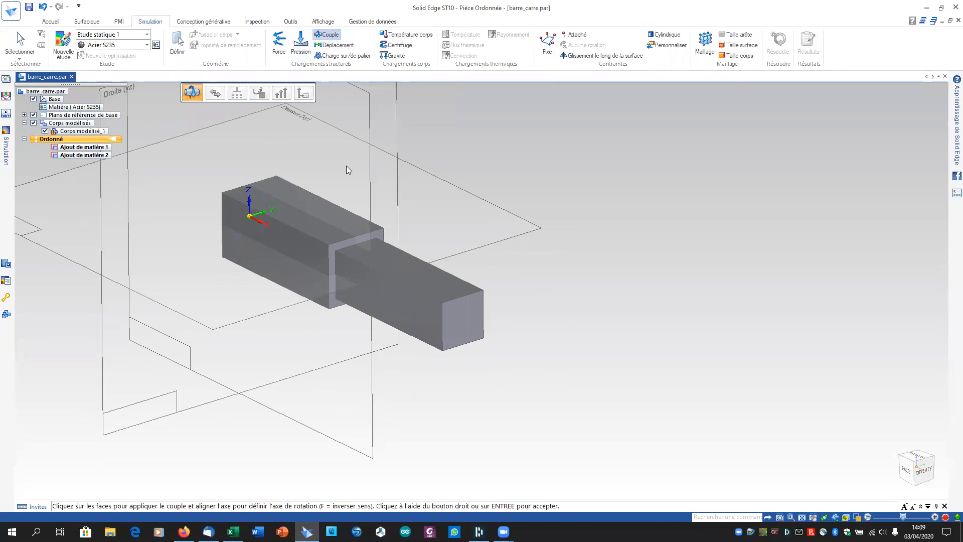
middle_click_drag(522, 304, 559, 299)
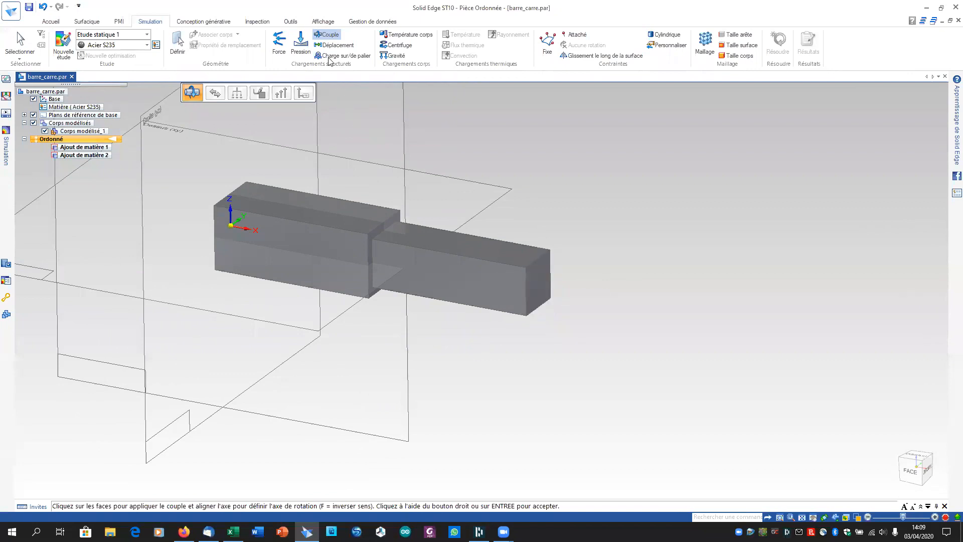
left_click(544, 278)
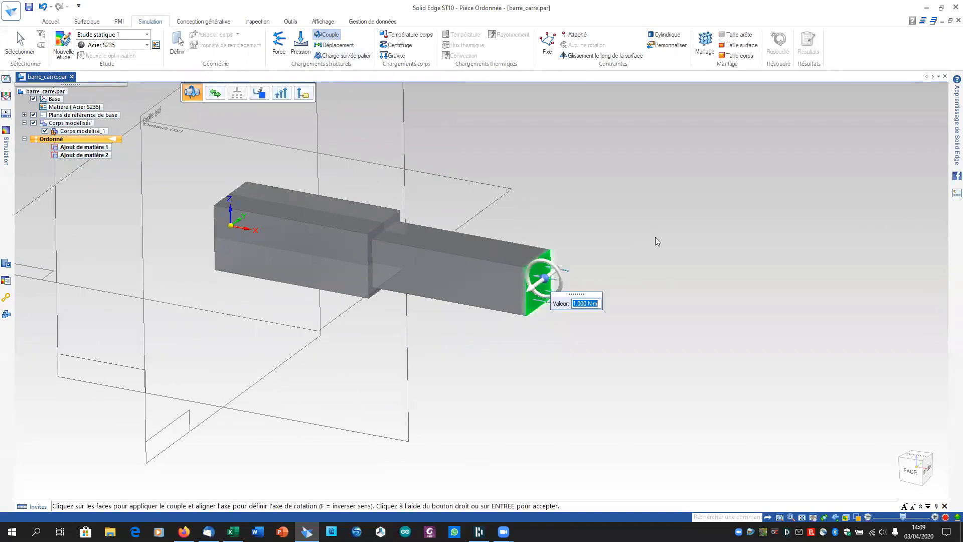
left_click(546, 278)
left_click(594, 270)
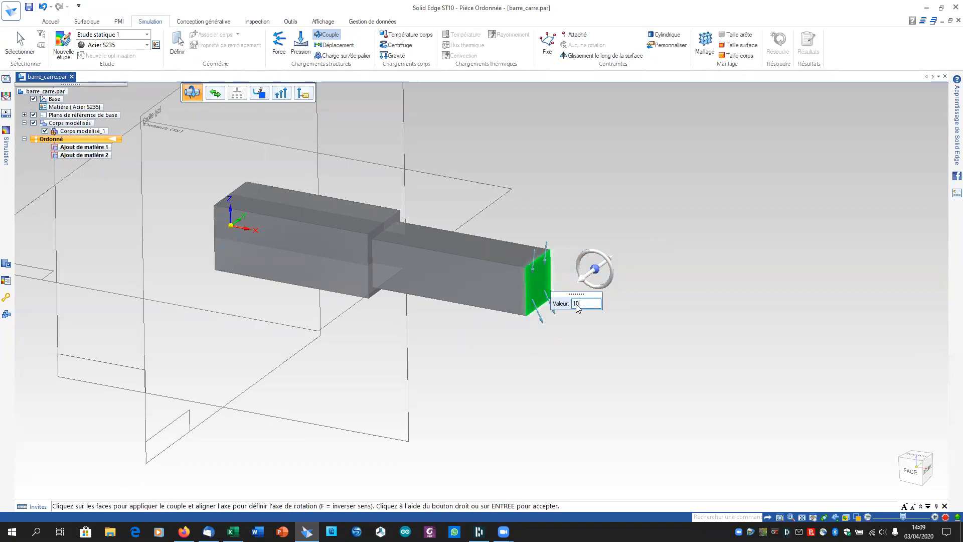
type("10")
key("Return")
- Try to reposition the torque's compass on the bar's edges and end face to align its rotation axis
left_click(595, 269)
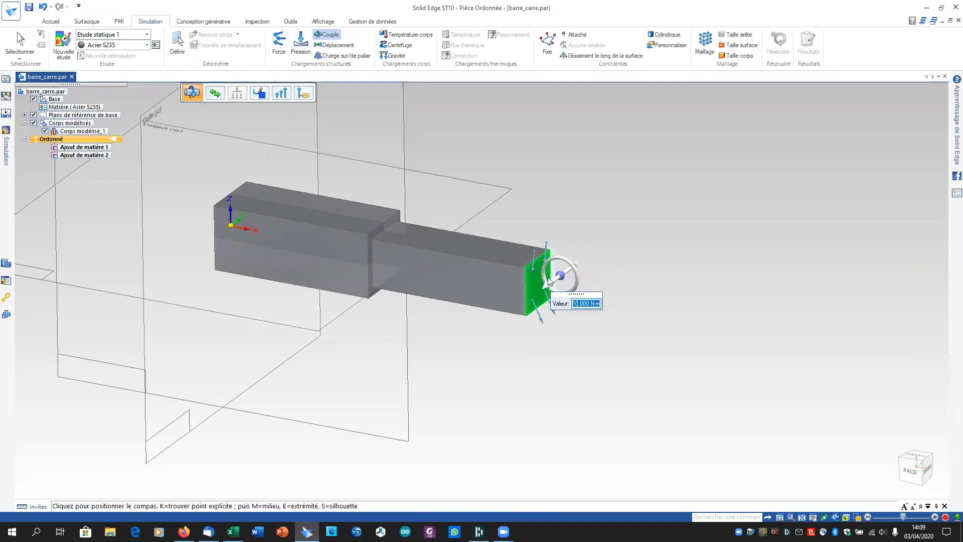
left_click(493, 261)
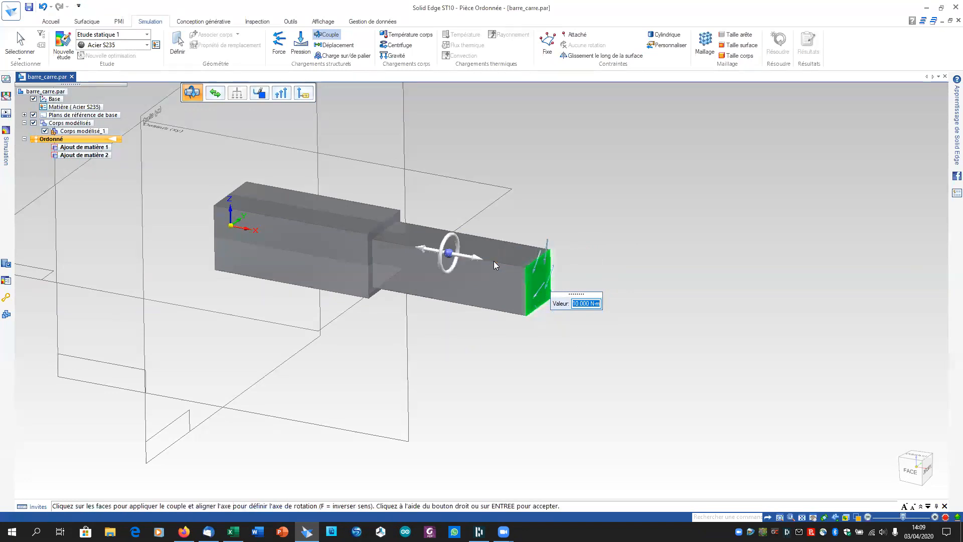
middle_click_drag(651, 358, 557, 338)
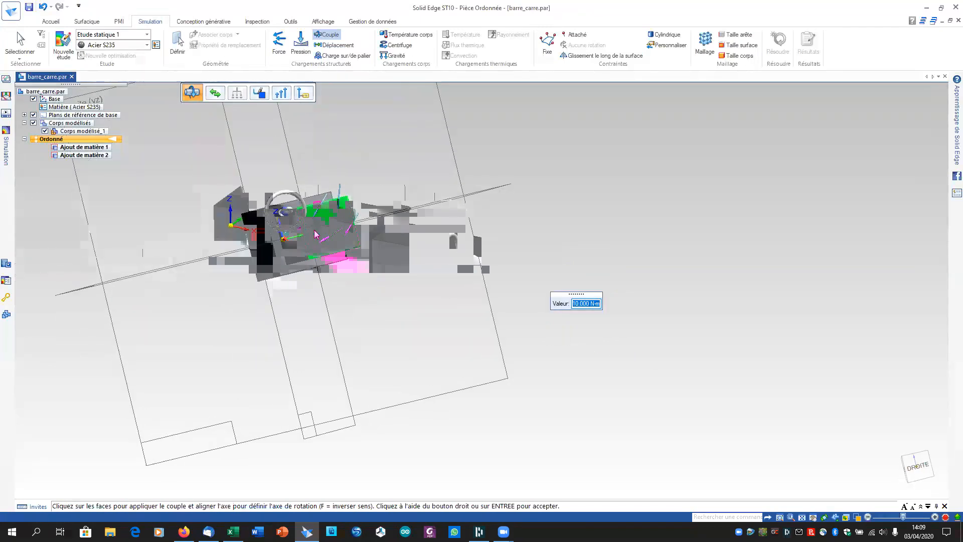
middle_click_drag(251, 171, 487, 301)
left_click(456, 247)
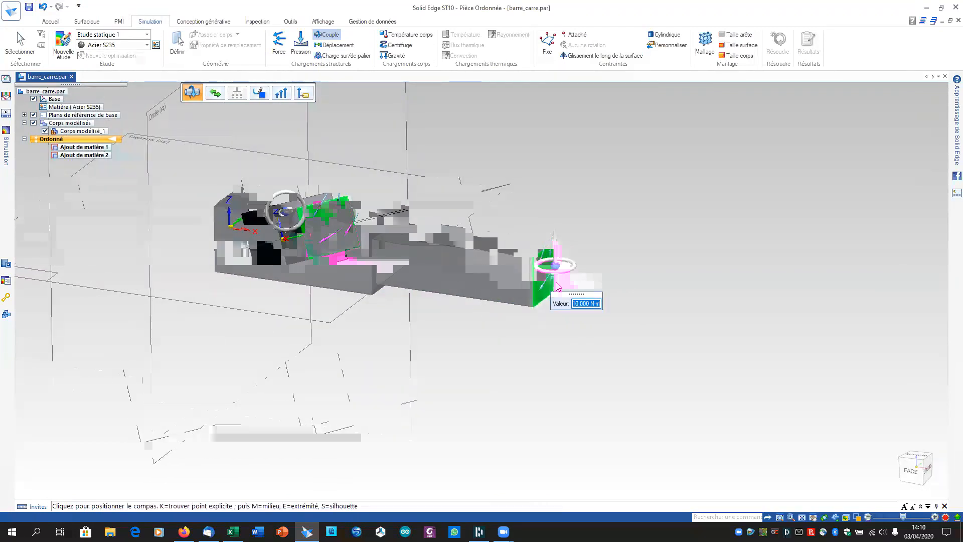
left_click(642, 286)
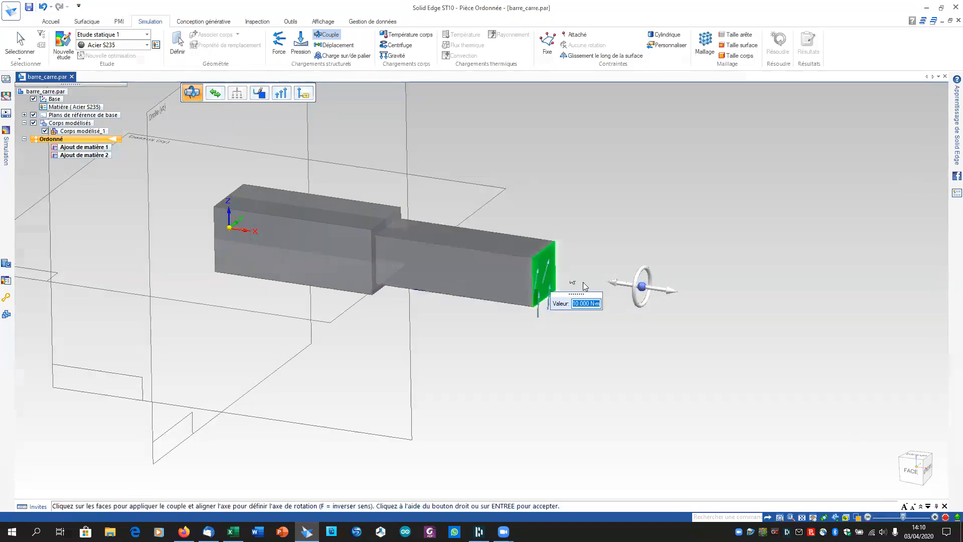
left_click(642, 286)
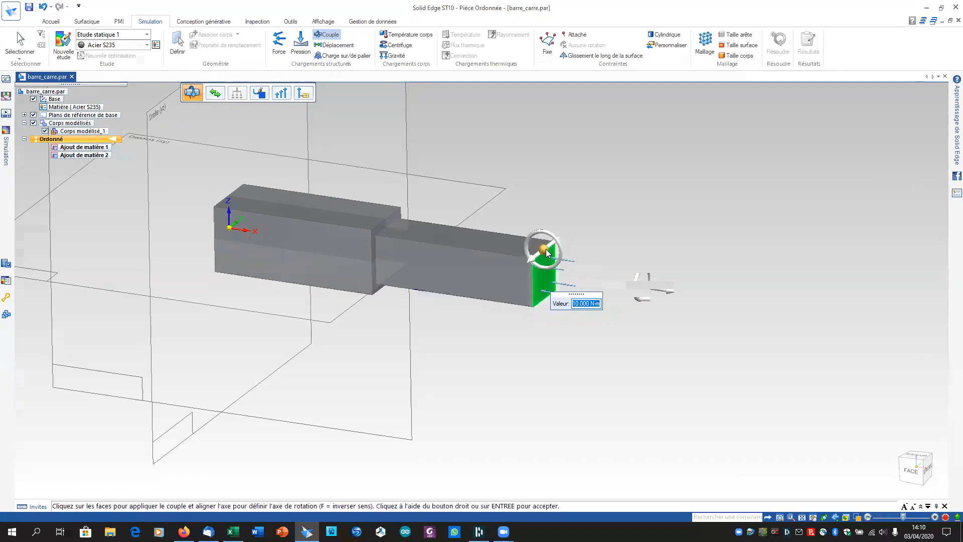
left_click(560, 258)
- Examine the torque arrows on the thinner section's end face and discard the torque load
middle_click_drag(604, 301, 578, 283)
scroll(457, 235, "up", 6)
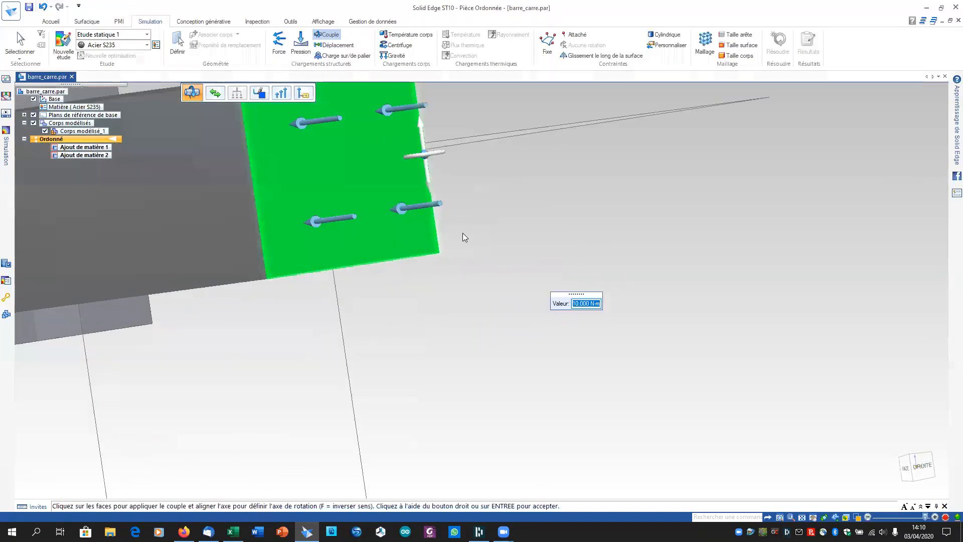
right_click(579, 254)
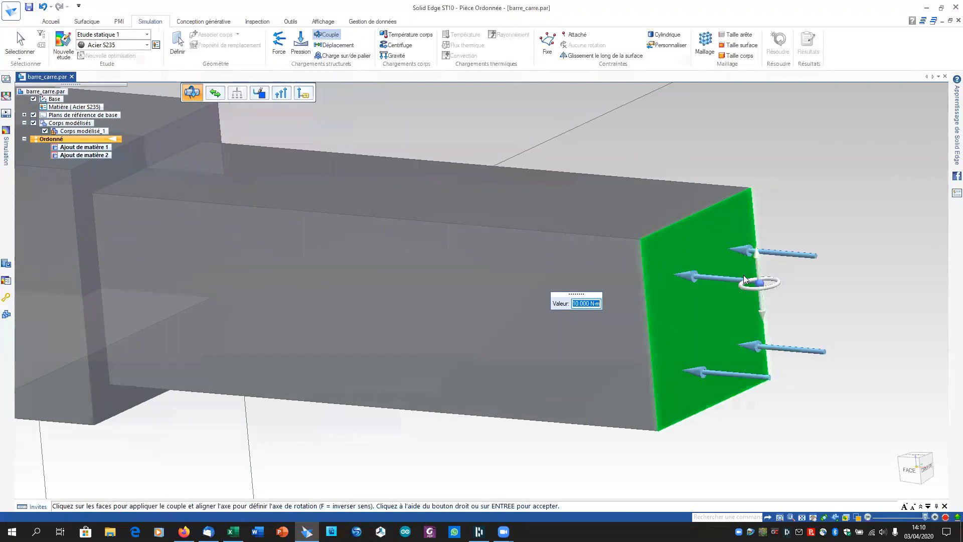
scroll(683, 271, "down", 5)
middle_click_drag(692, 289, 627, 289)
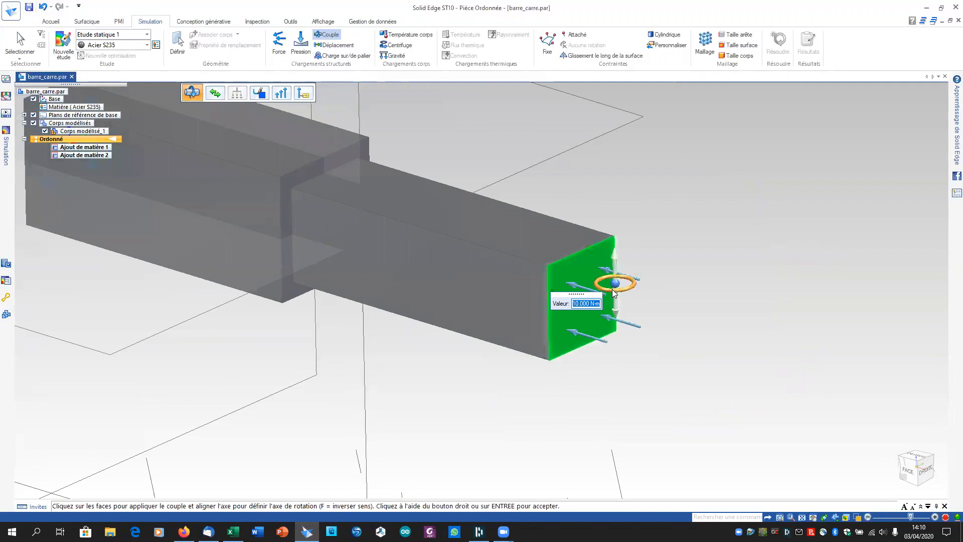
key("Escape")
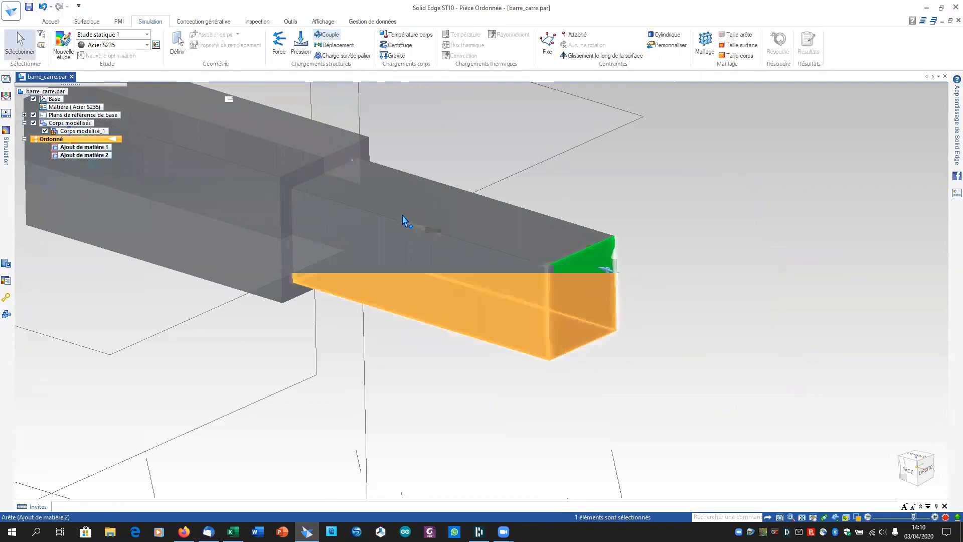
scroll(402, 321, "down", 4)
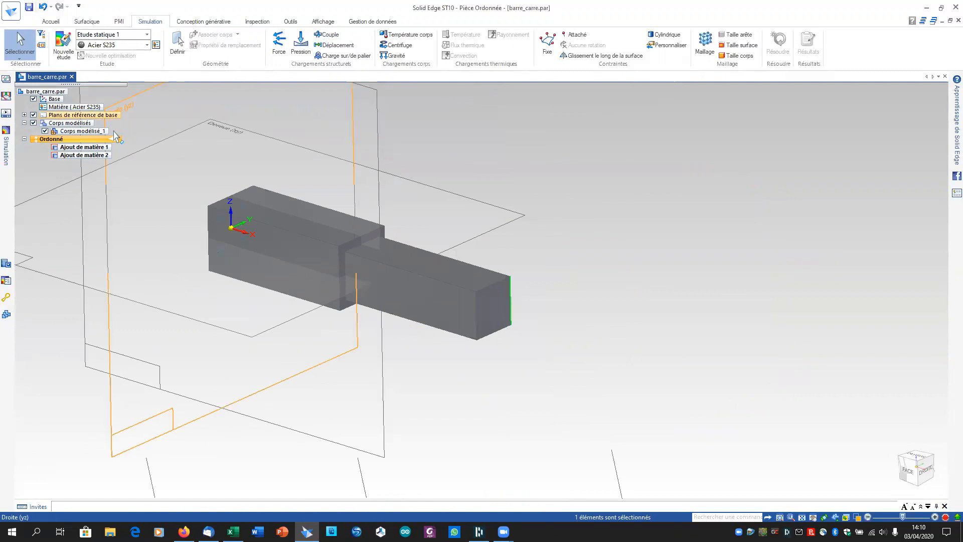
- Sketch a horizontal line on the Face (xz) plane, extending the bar's axis outward from the middle of the thinner end
left_click(51, 21)
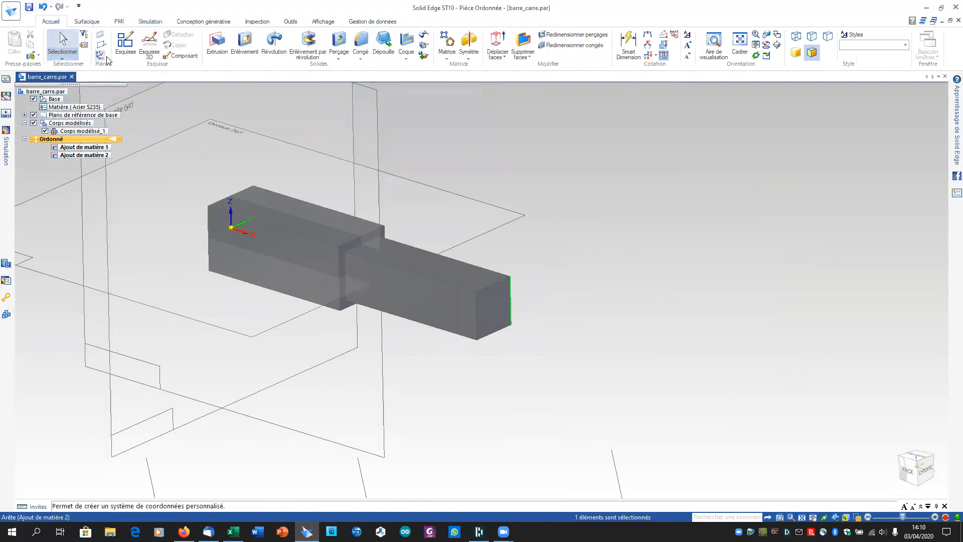
left_click(125, 44)
scroll(466, 151, "down", 3)
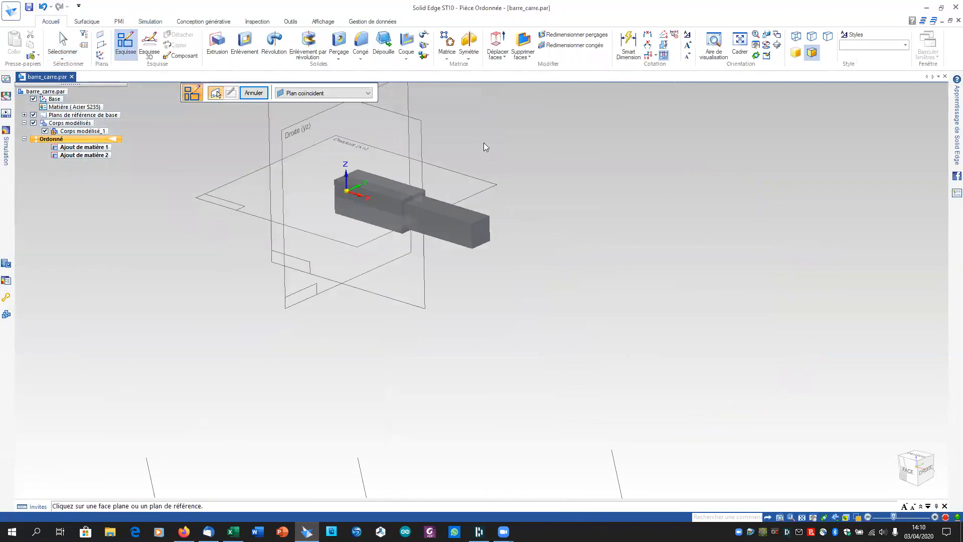
left_click(414, 131)
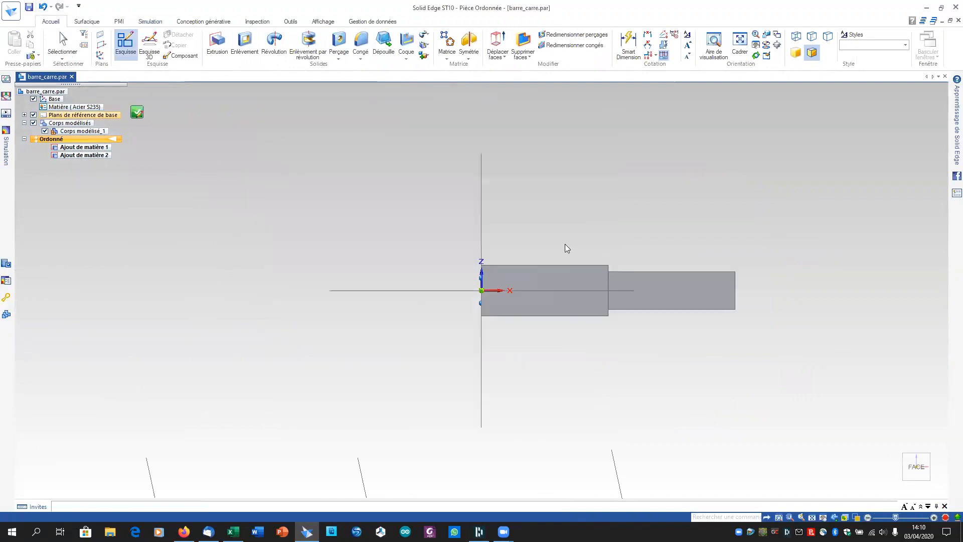
middle_click_drag(637, 227, 370, 206, "shift")
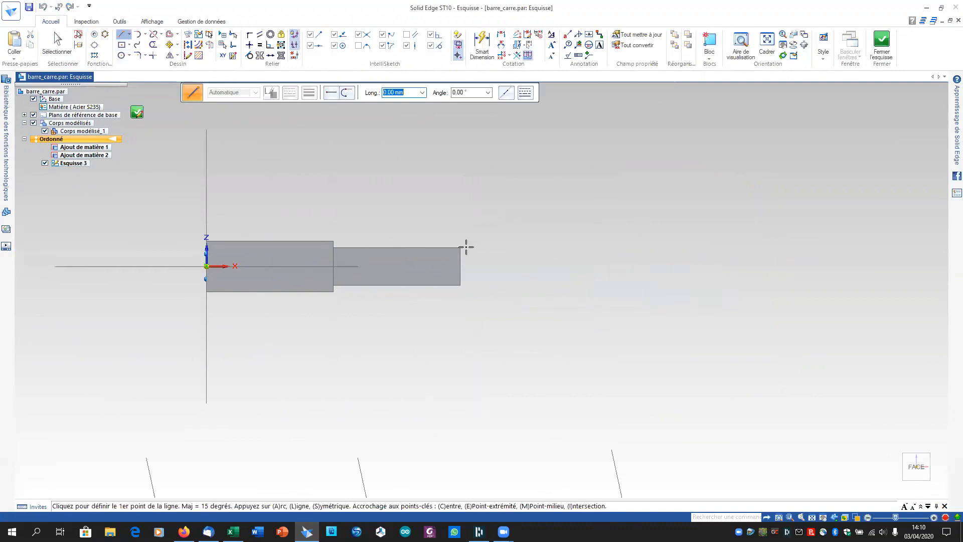
left_click(461, 266)
left_click(578, 267)
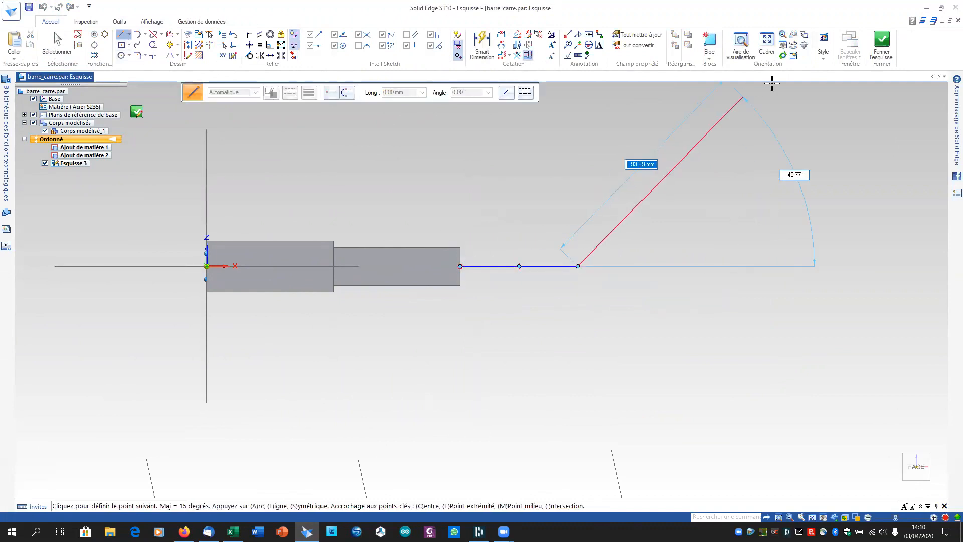
left_click(882, 45)
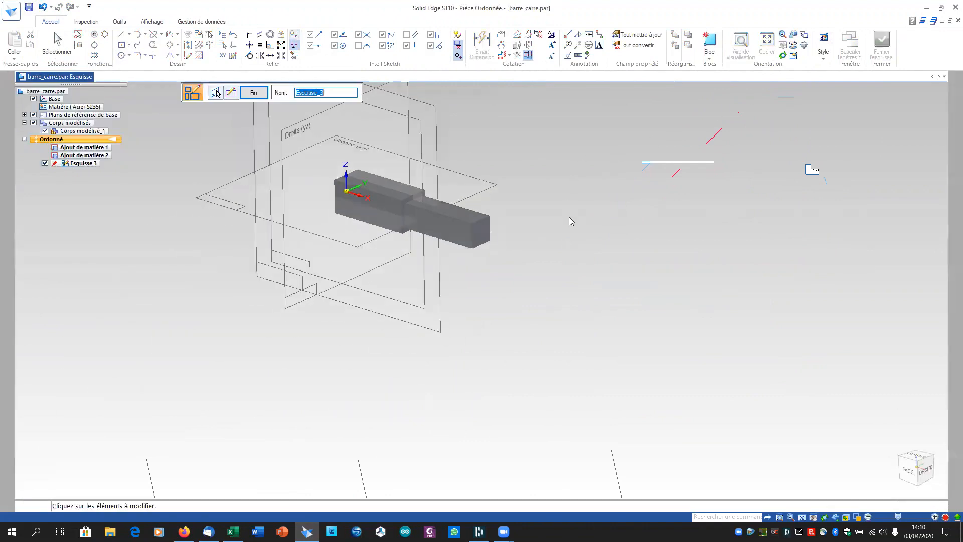
- Add a second sketch on the Face (xz) plane with a vertical line about 42 mm up from the thinner end's centre, and return to the simulation environment
left_click(126, 44)
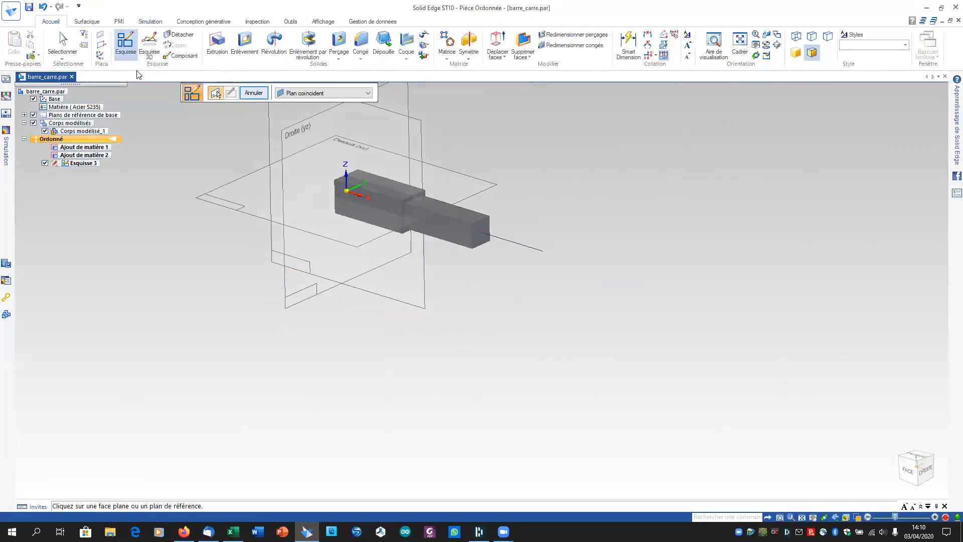
left_click(421, 141)
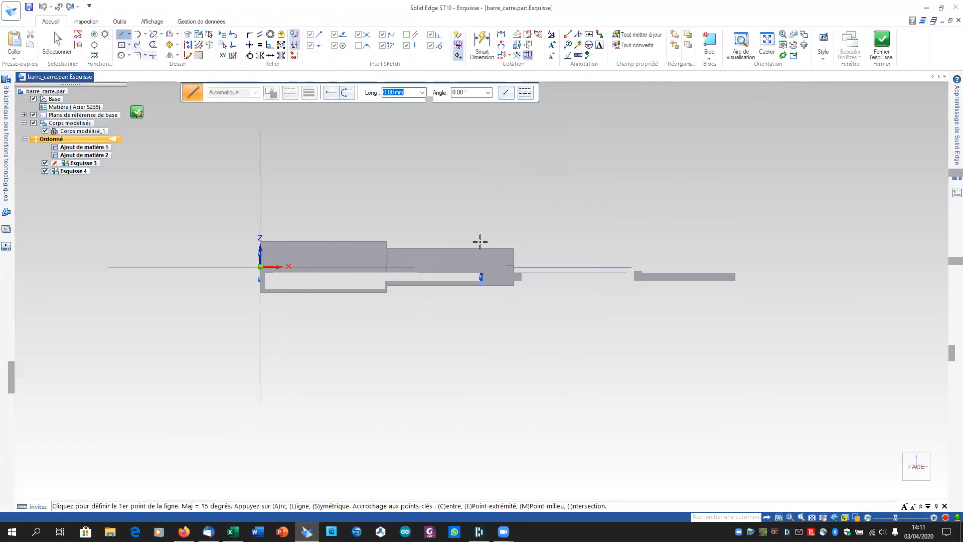
left_click(515, 267)
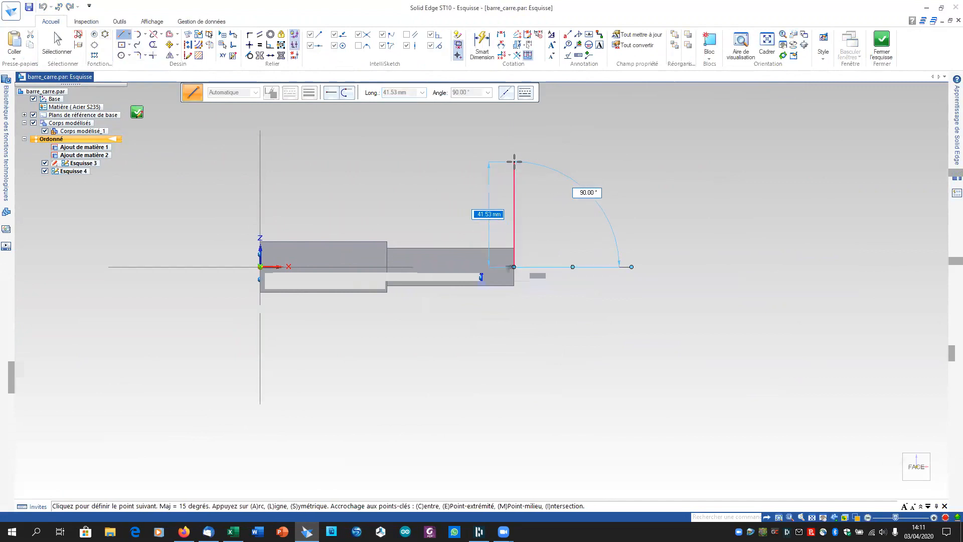
key("Escape")
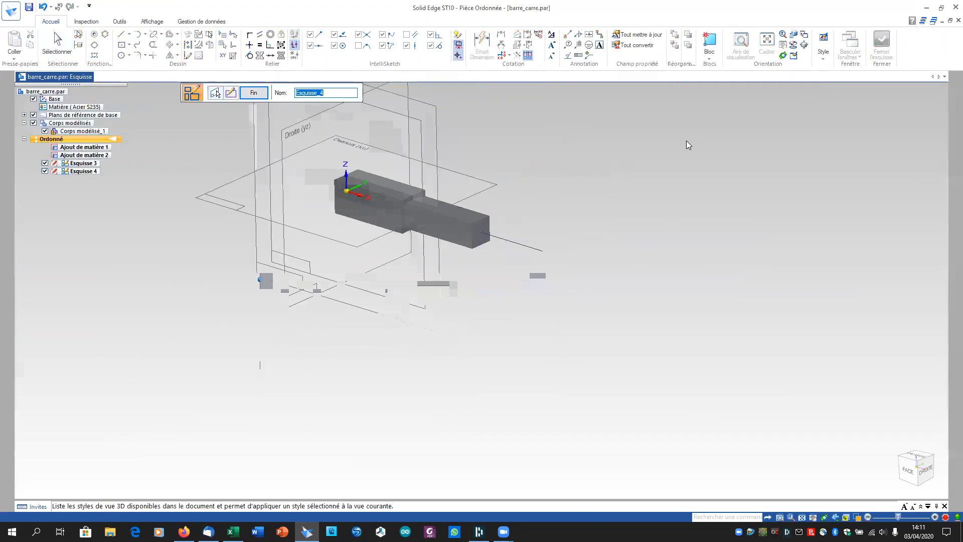
left_click(254, 93)
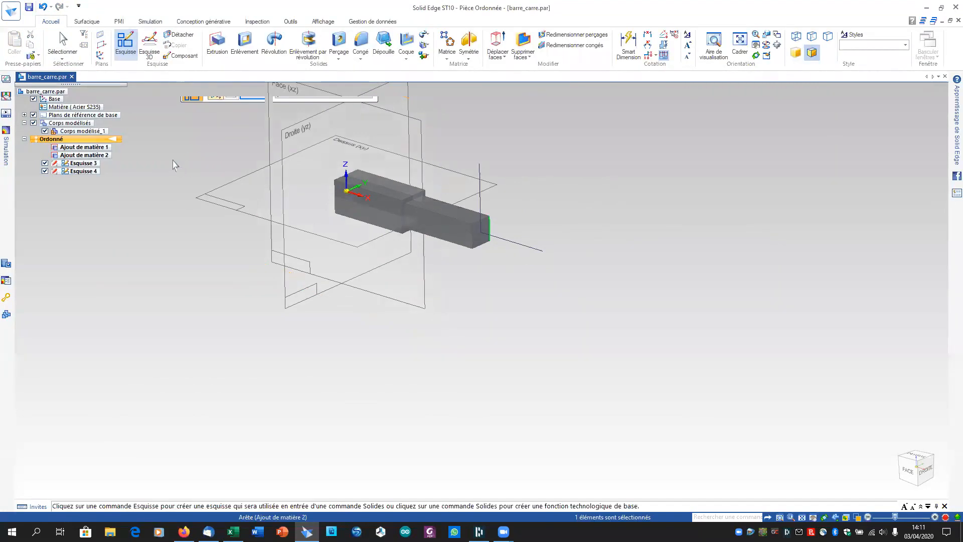
left_click(150, 22)
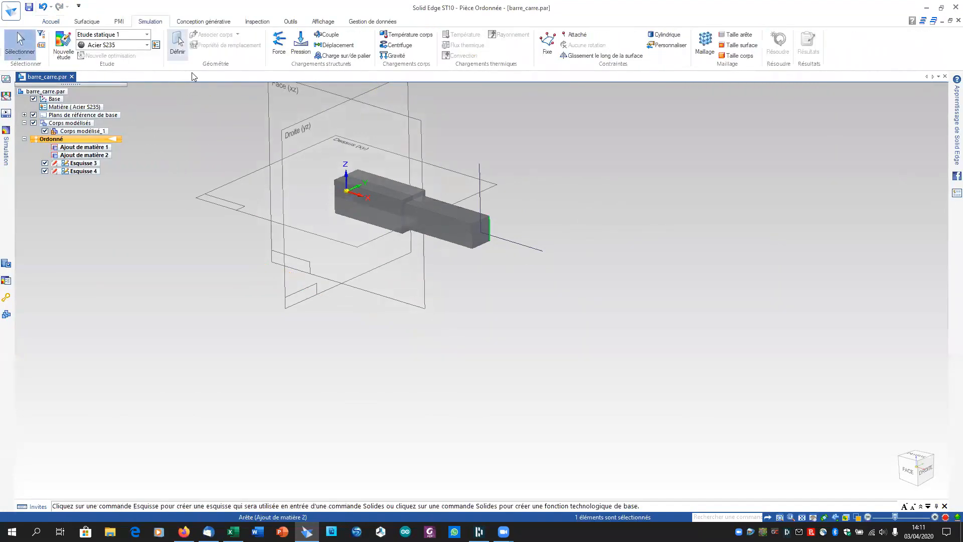
- Apply a torque load to the thinner section's end face, with its rotation axis along the horizontal sketch line
left_click(327, 35)
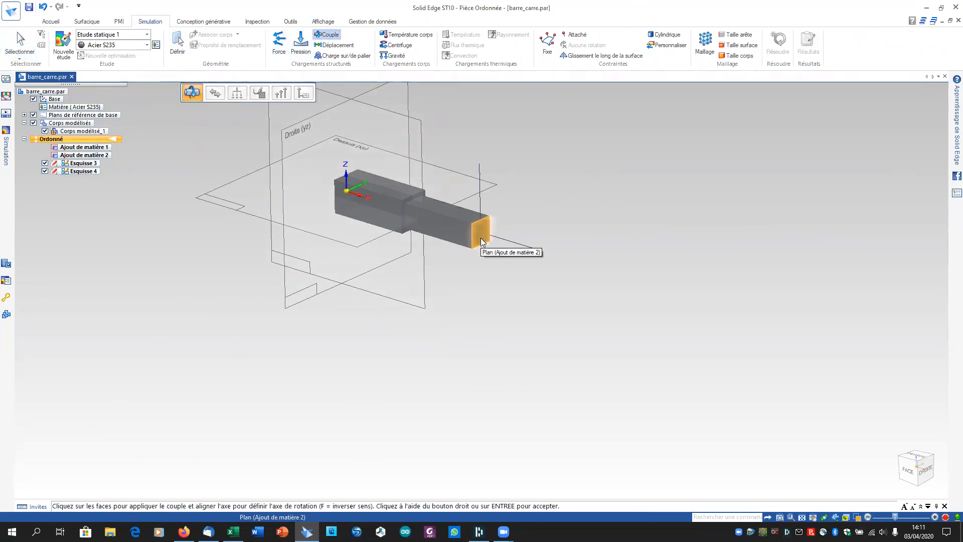
left_click(480, 238)
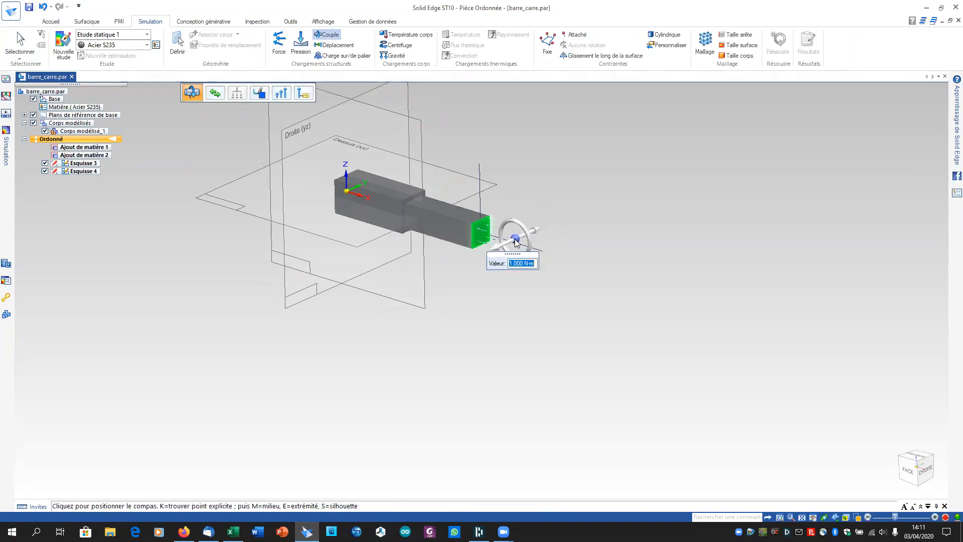
left_click(514, 238)
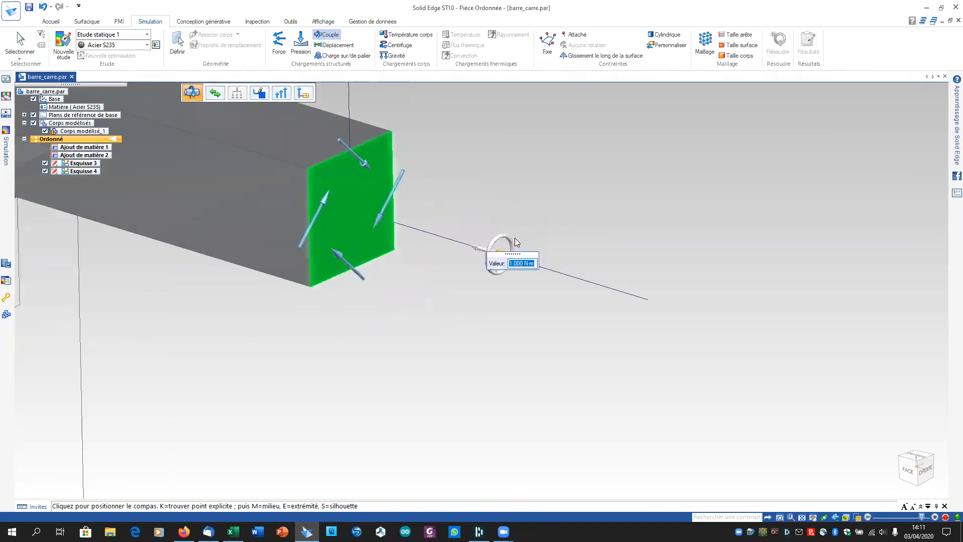
scroll(514, 238, "up", 2)
middle_click_drag(374, 288, 572, 365)
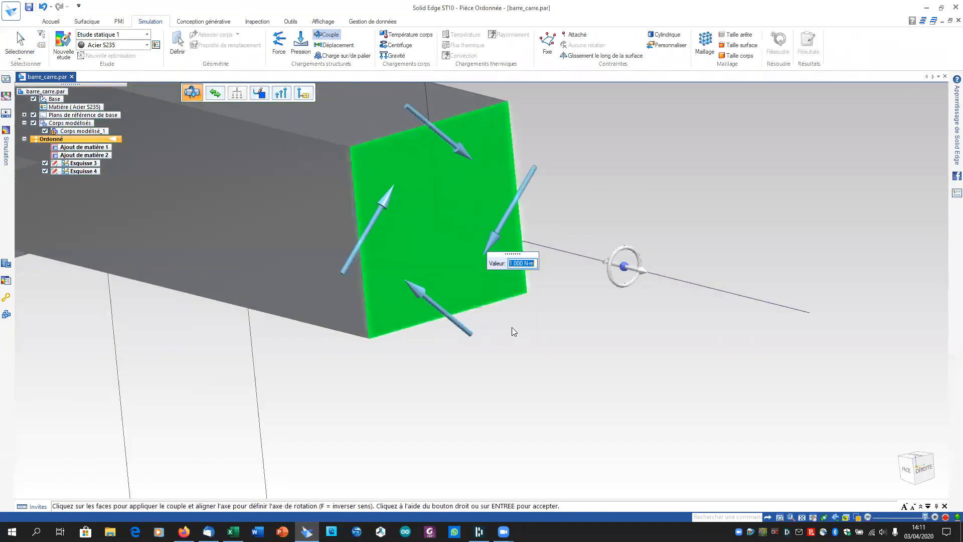
middle_click_drag(494, 174, 389, 232)
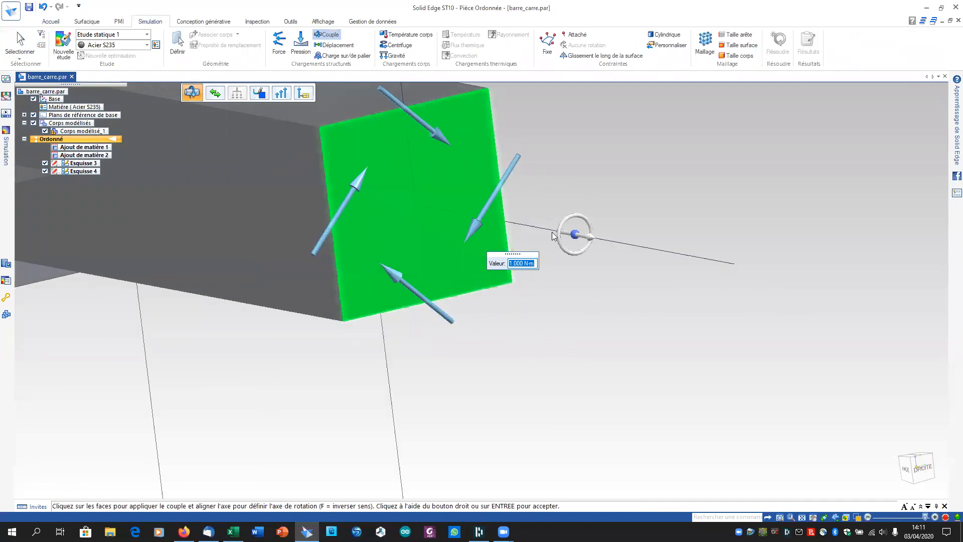
- Set the torque on the end face to 10 N·m
scroll(527, 304, "down", 2)
type("1")
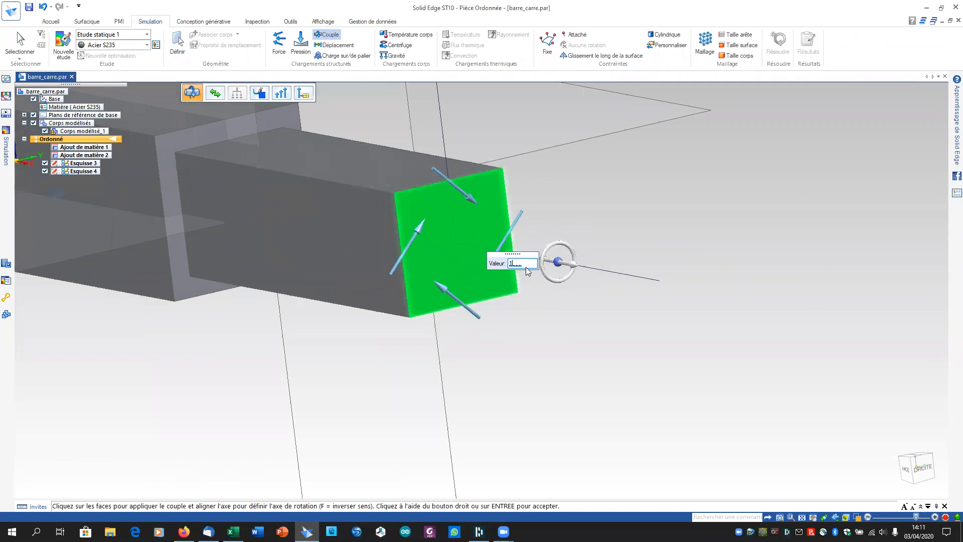
type("0")
key("Return")
scroll(526, 346, "down", 3)
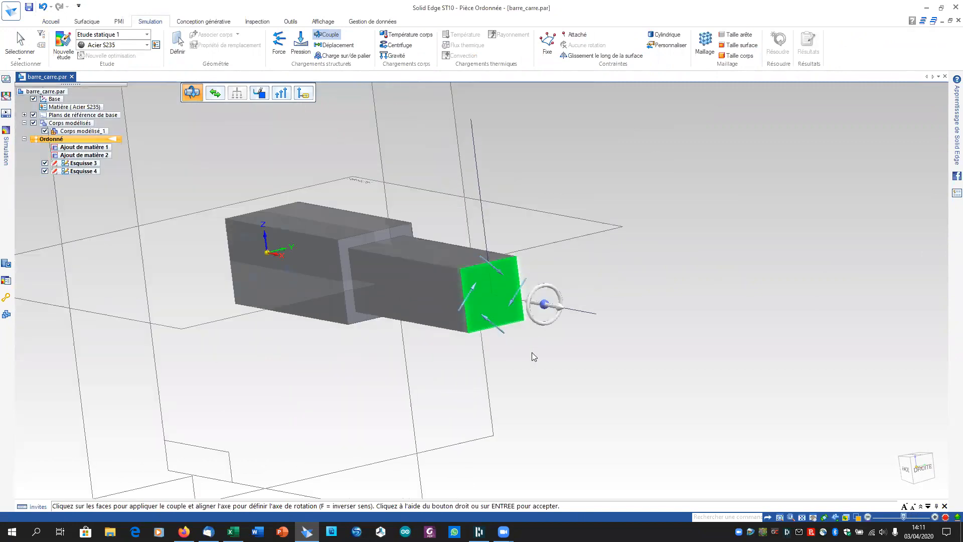
middle_click_drag(528, 355, 516, 348)
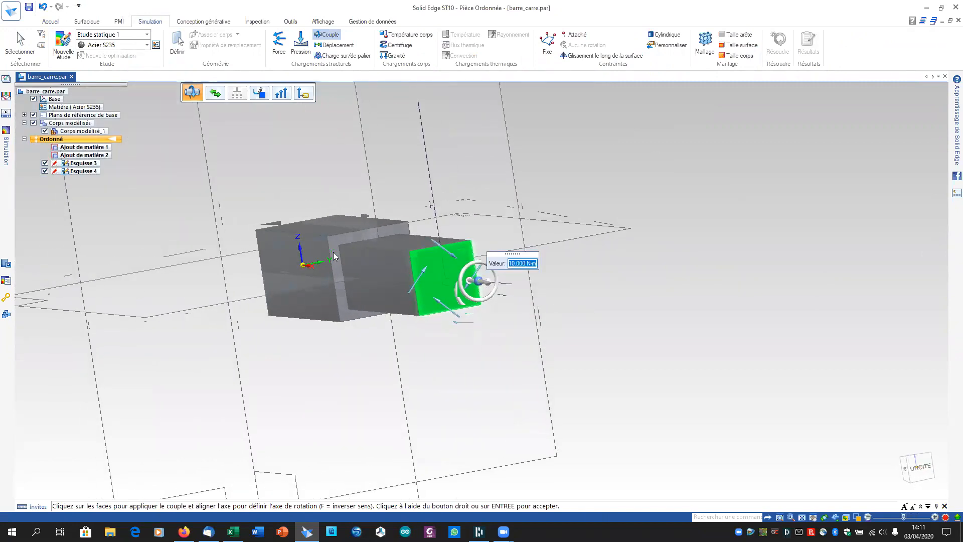
middle_click(523, 367)
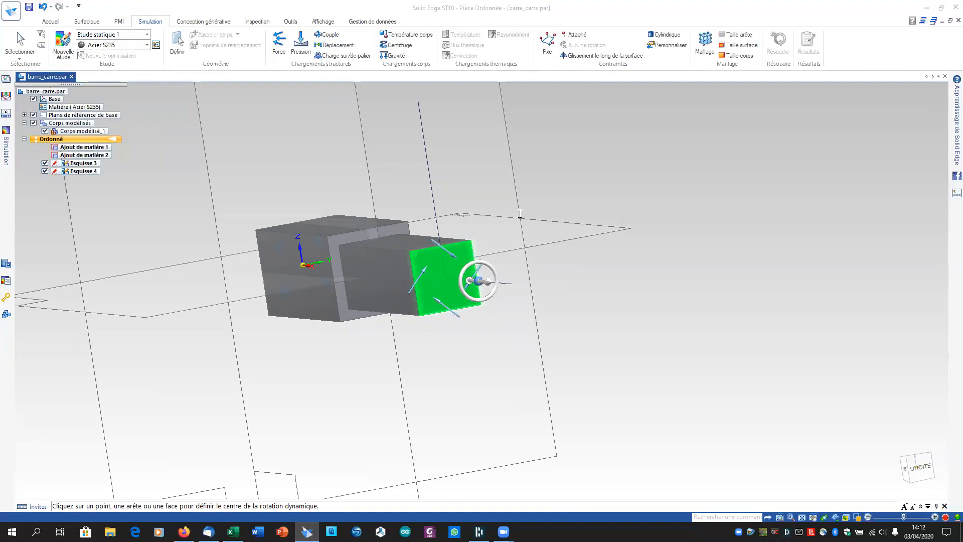
- Reverse the torque's direction with a negative value and accept the load
middle_click_drag(501, 201, 571, 288)
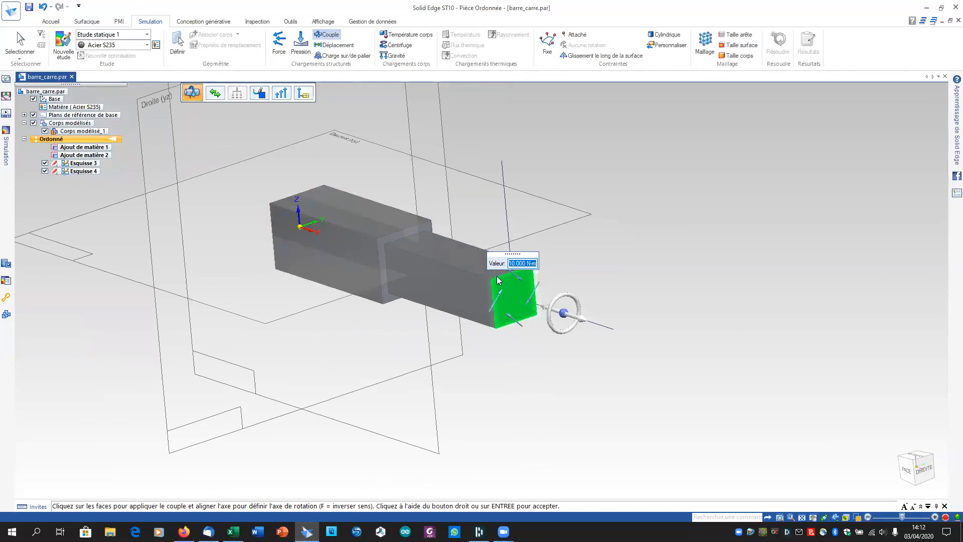
left_click(509, 265)
type("-")
key("Return")
scroll(568, 364, "up", 5)
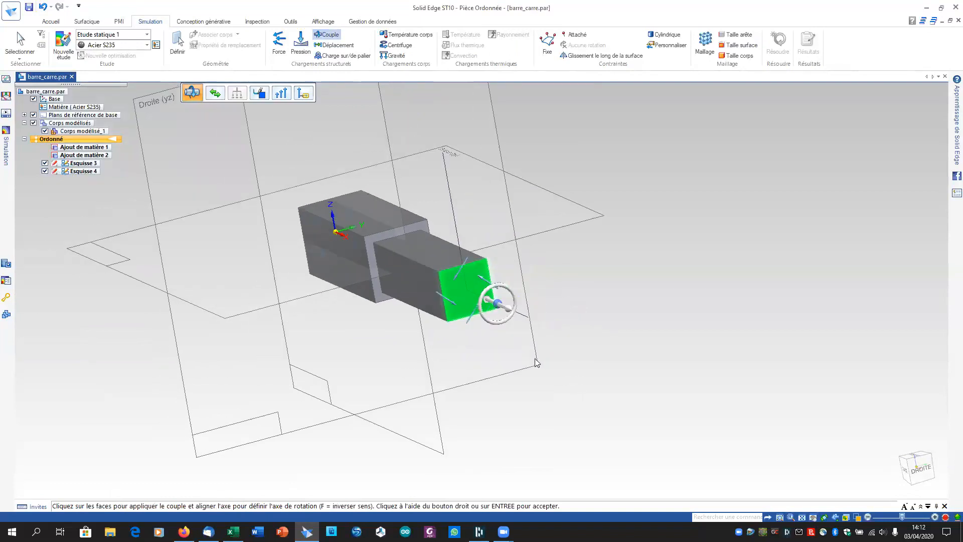
scroll(473, 310, "down", 3)
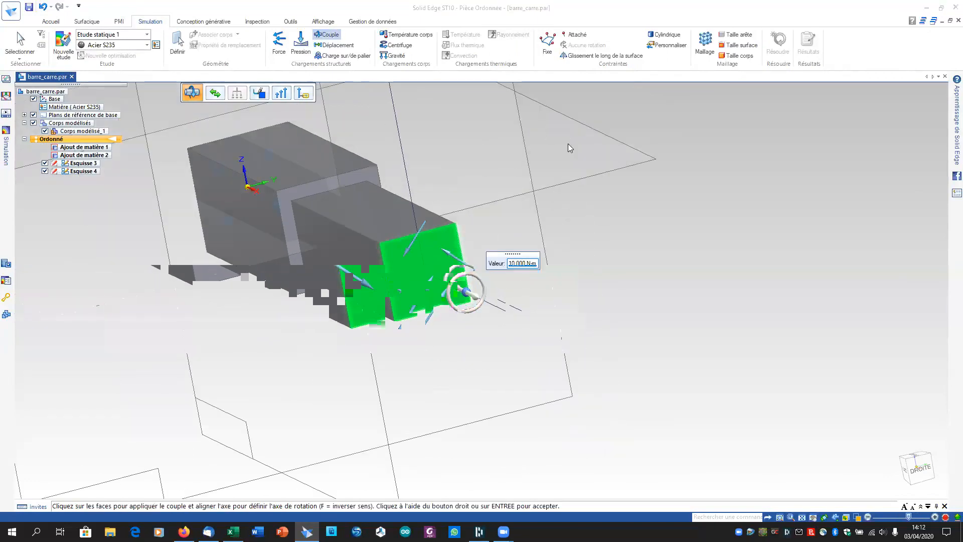
left_click(568, 144)
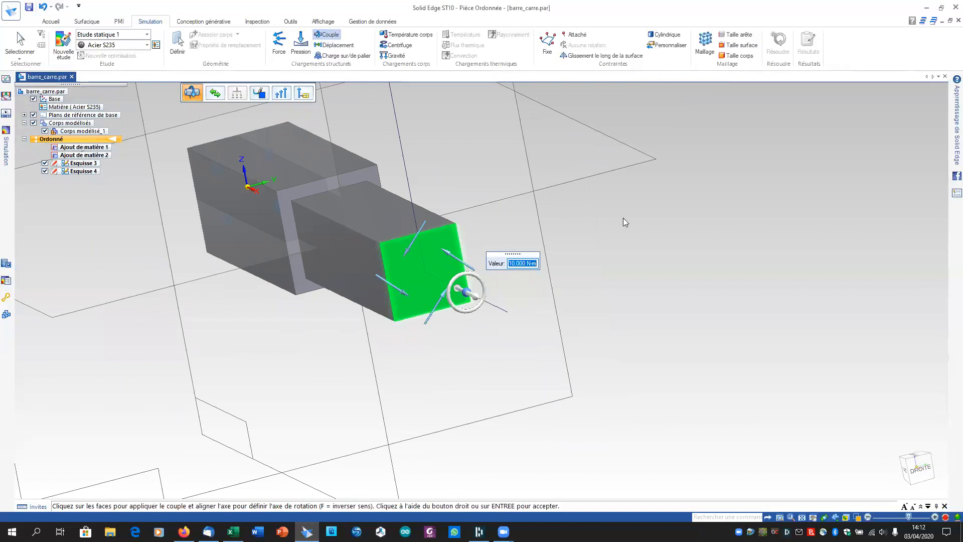
right_click(624, 219)
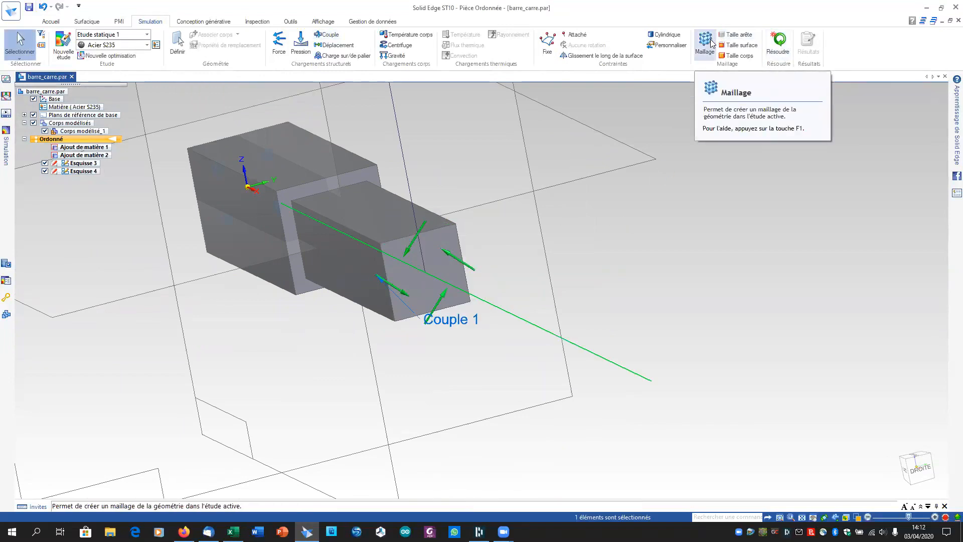
- Solve the static study and view the Von Mises stress distribution on the twisted bar
left_click(778, 42)
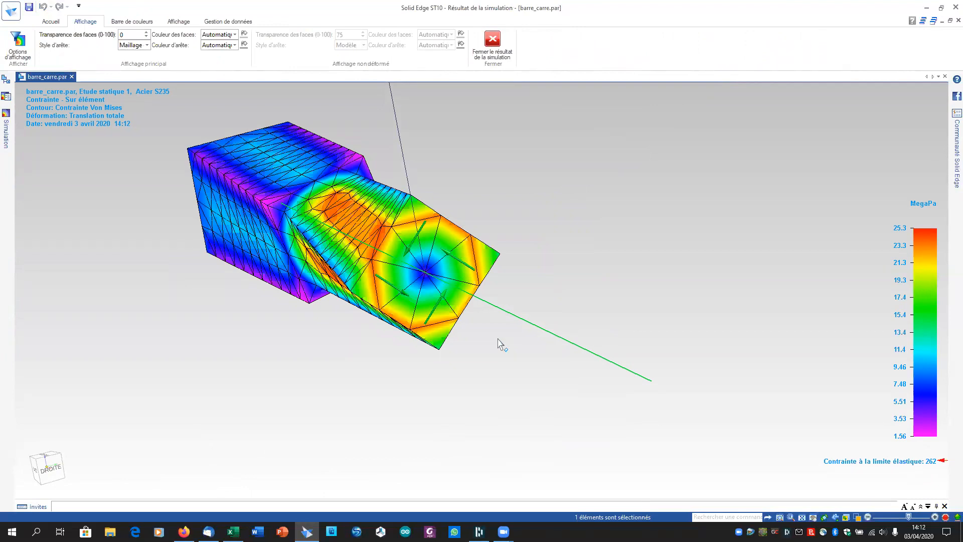
middle_click_drag(381, 415, 418, 279)
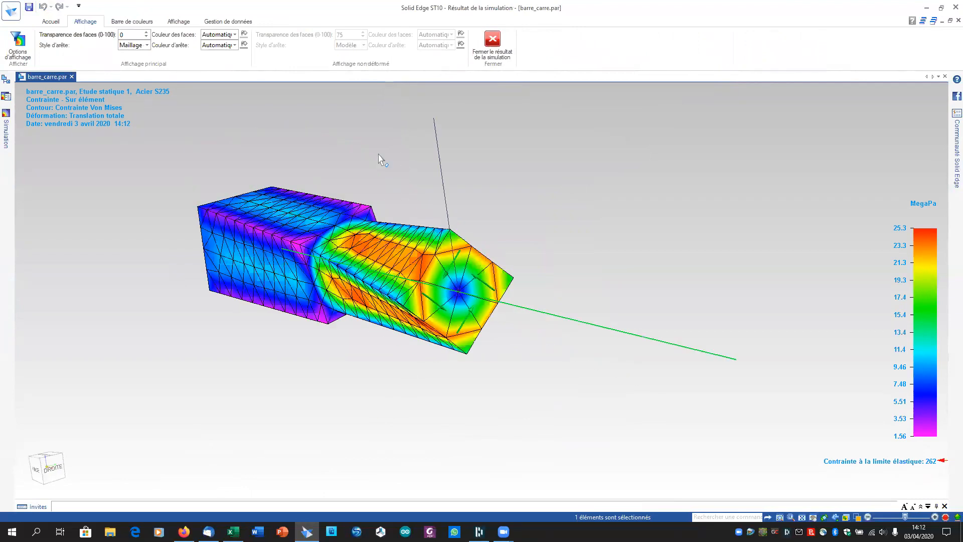
- Animate the bar's torsional deformation and close the simulation results
left_click(179, 21)
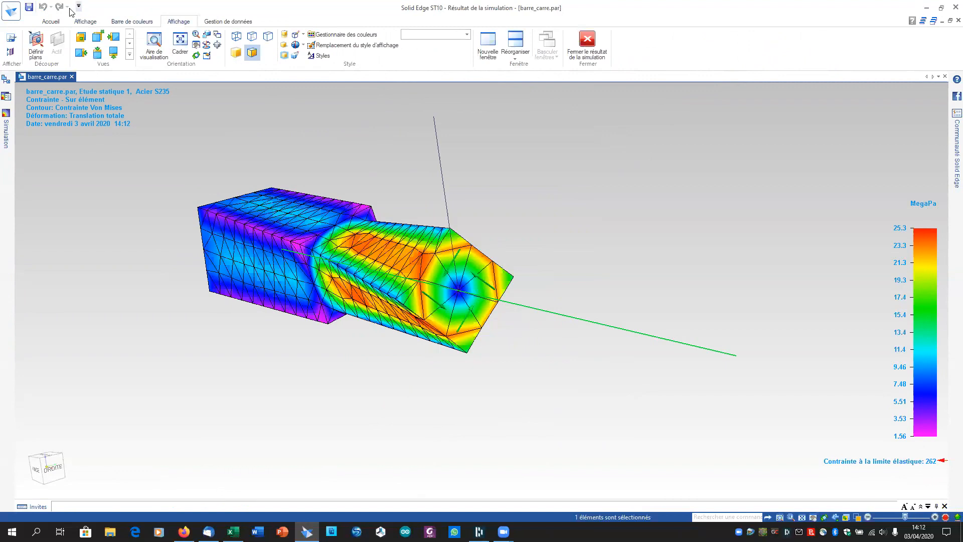
left_click(51, 21)
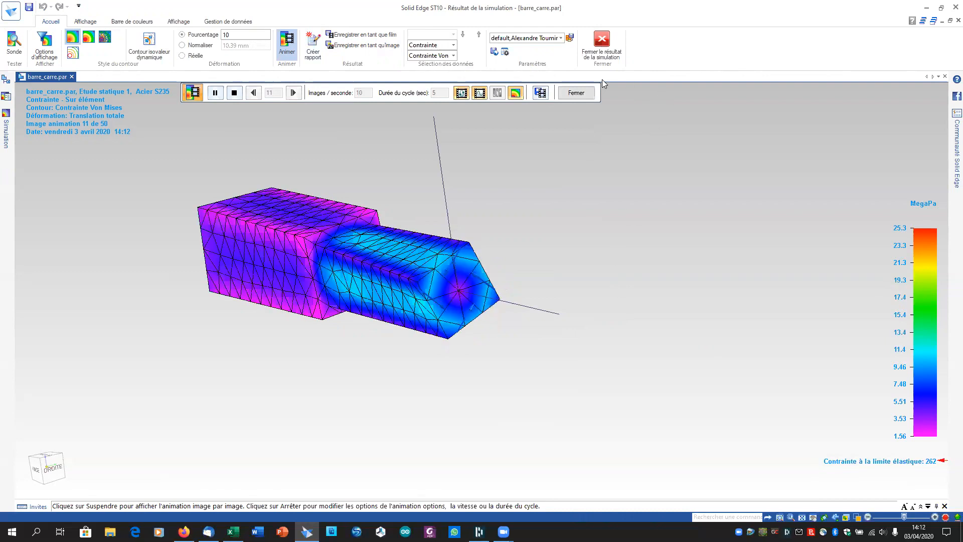
left_click(287, 45)
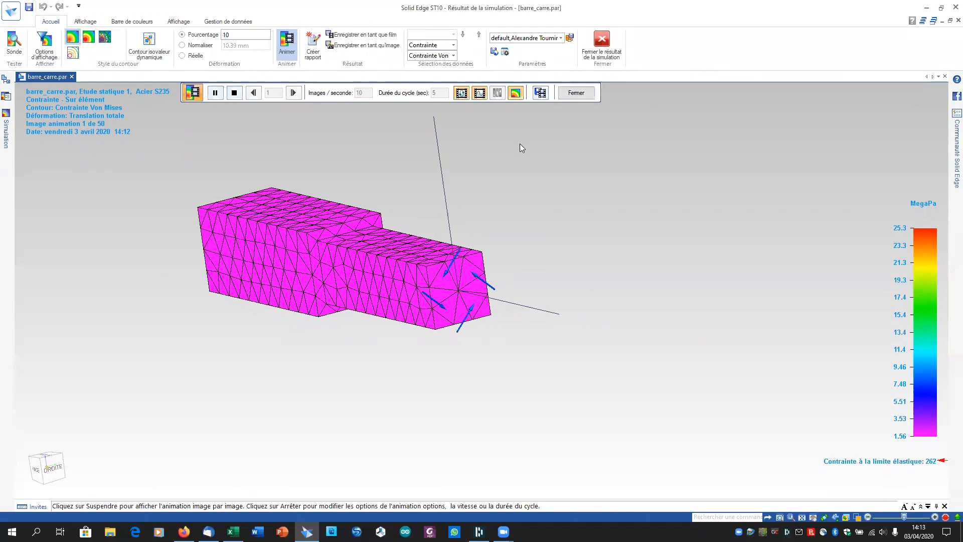
left_click(594, 66)
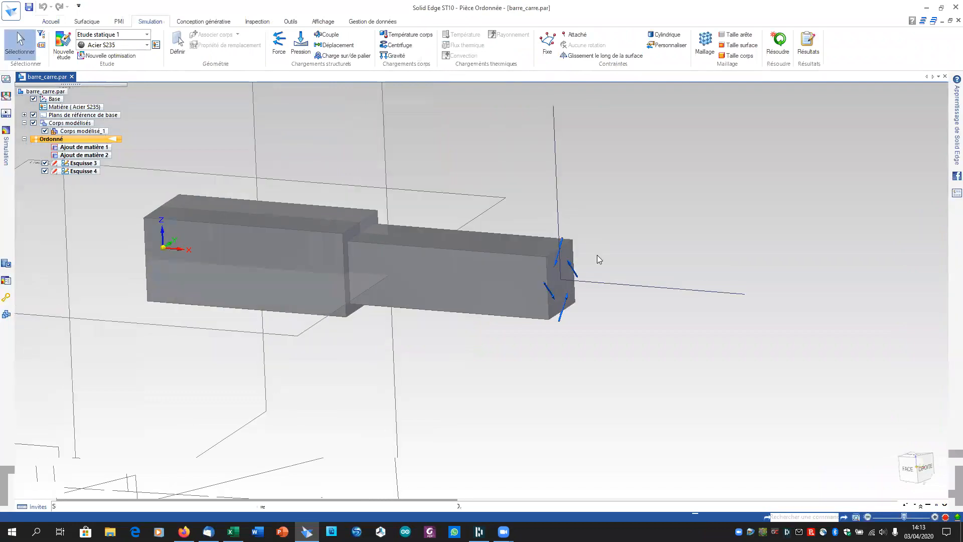
- Reopen the torque load from the study's loads and realign its rotation axis to the vertical sketch line
middle_click_drag(580, 251, 466, 215, "shift")
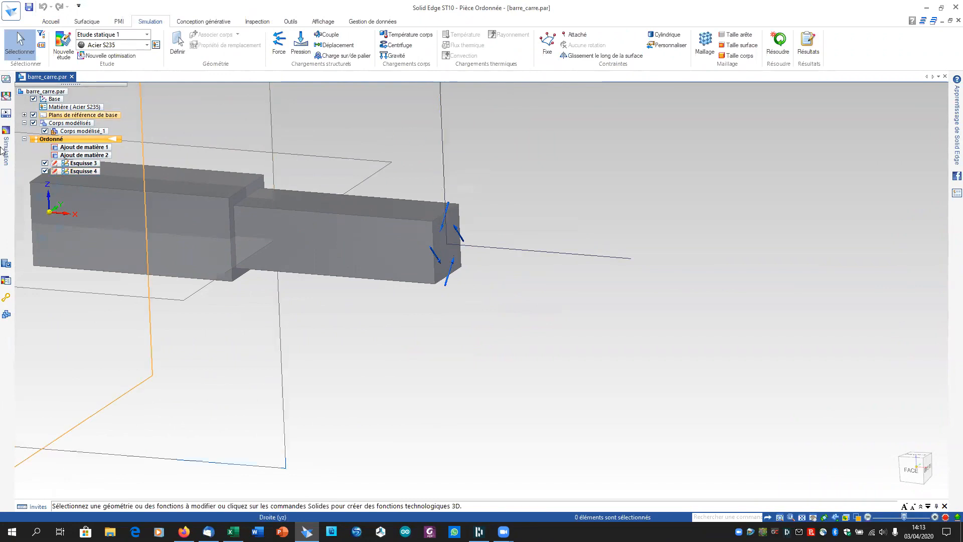
mouse_move(4, 150)
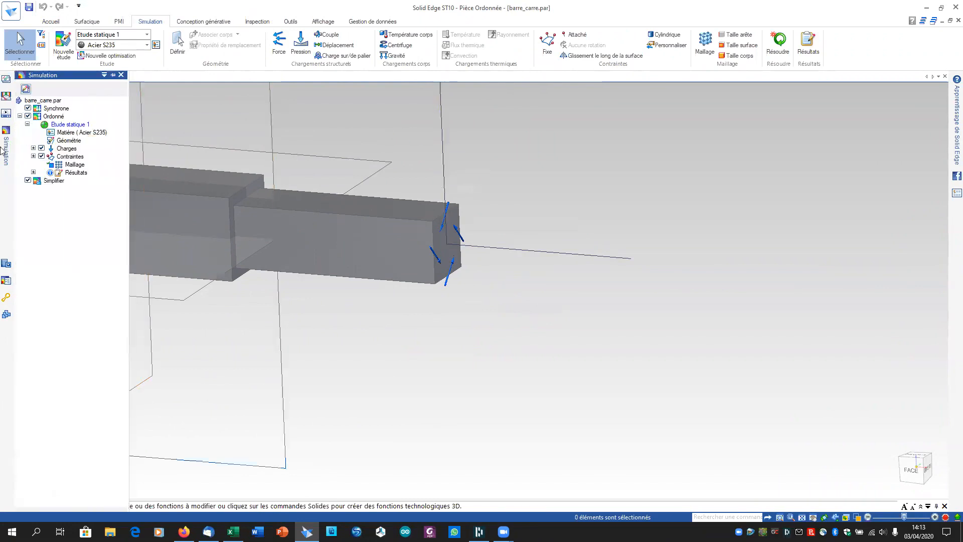
left_click(34, 156)
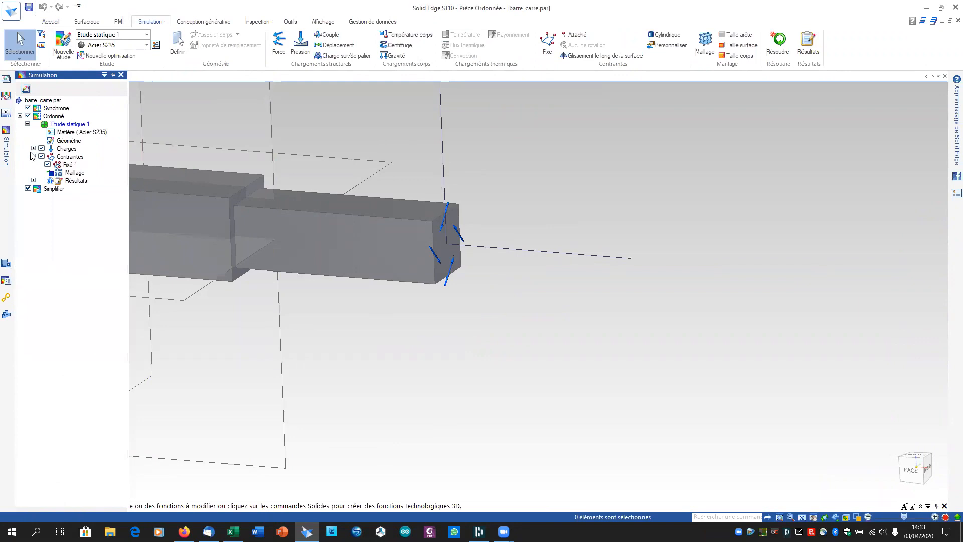
left_click(34, 148)
left_click(70, 157)
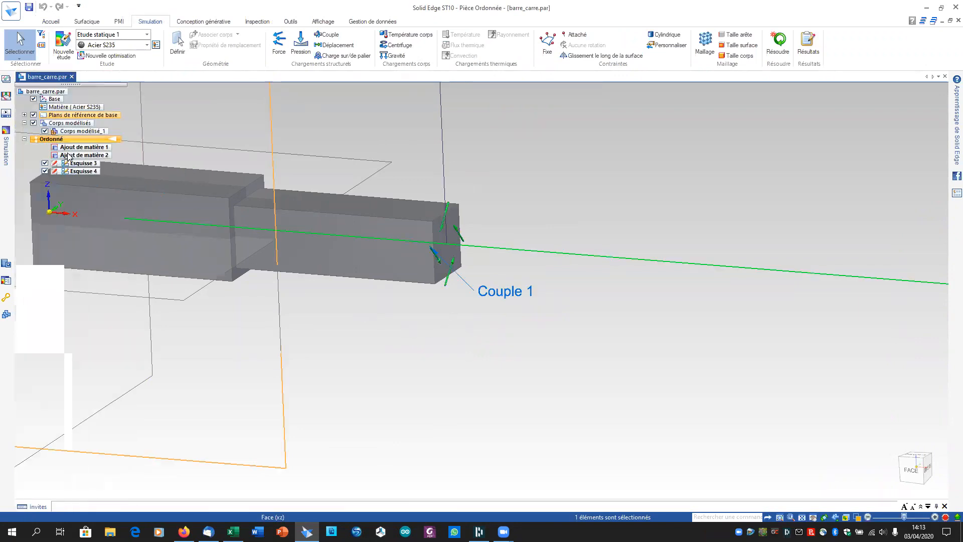
double_click(506, 295)
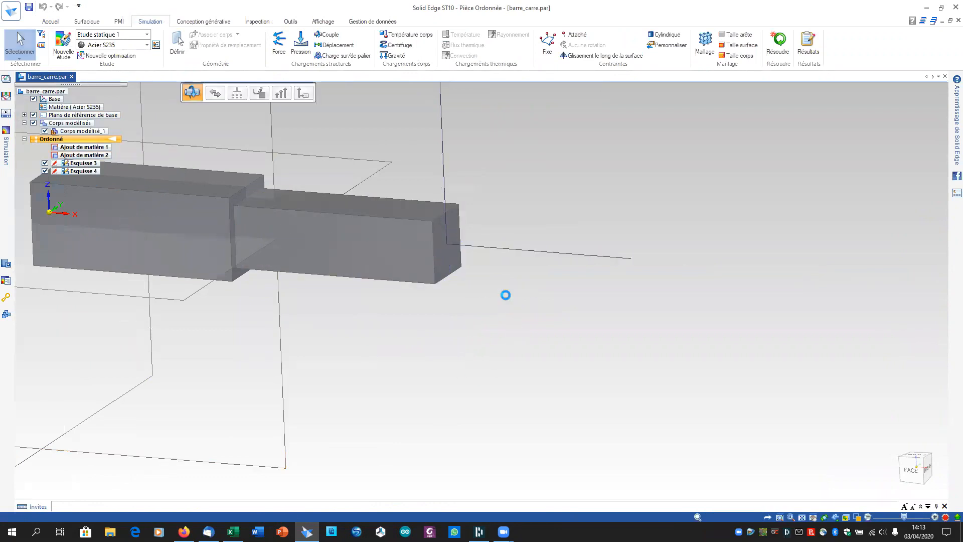
left_click(538, 252)
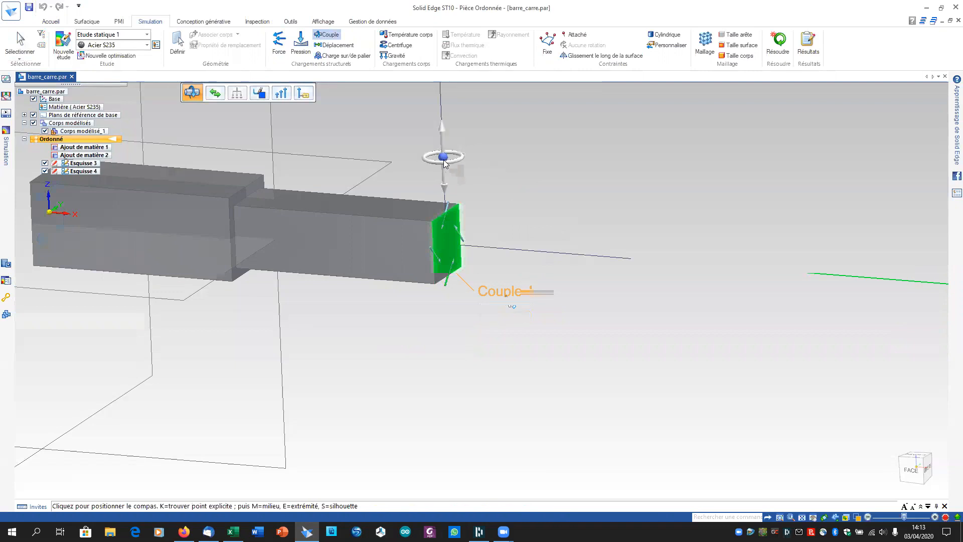
left_click(442, 156)
- Examine the directions of the torque arrows on the end face relative to the vertical axis
middle_click_drag(442, 322, 398, 288)
scroll(419, 394, "down", 3)
scroll(422, 390, "up", 6)
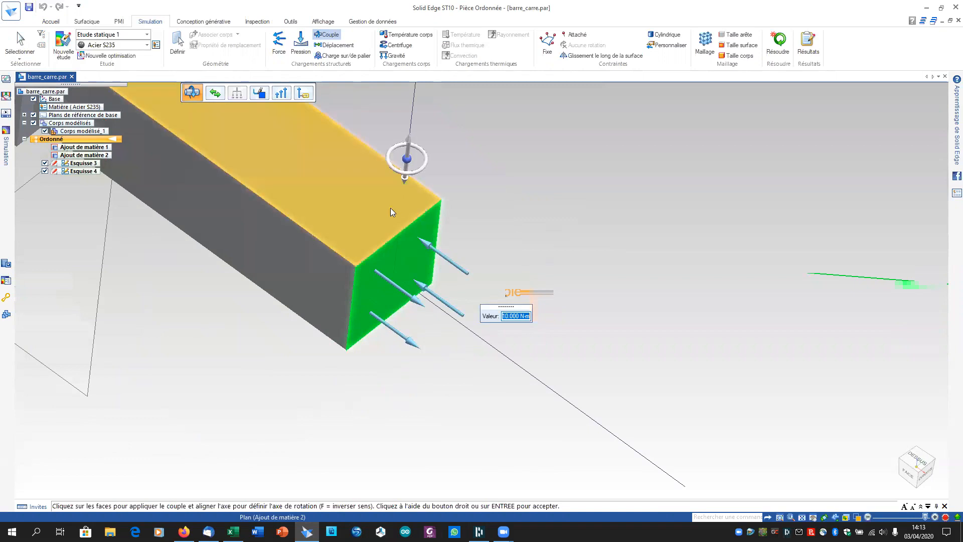
scroll(390, 208, "down", 5)
scroll(361, 215, "up", 5)
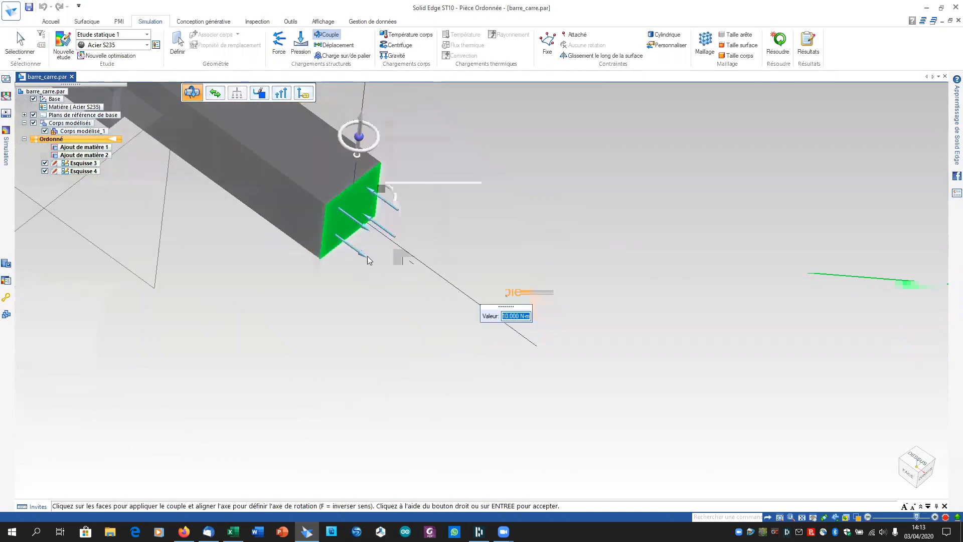
scroll(361, 301, "down", 3)
scroll(372, 336, "up", 4)
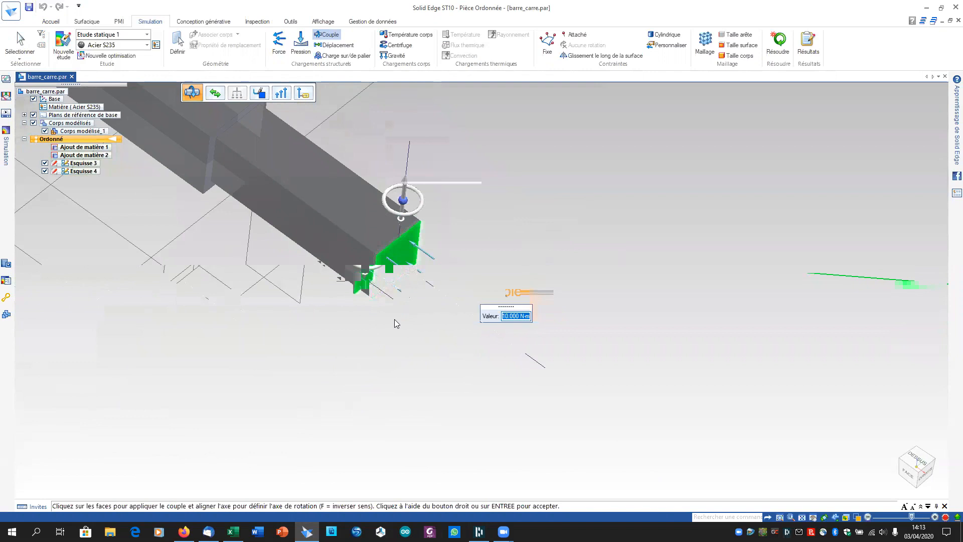
scroll(381, 318, "down", 2)
middle_click_drag(374, 313, 395, 339, "shift")
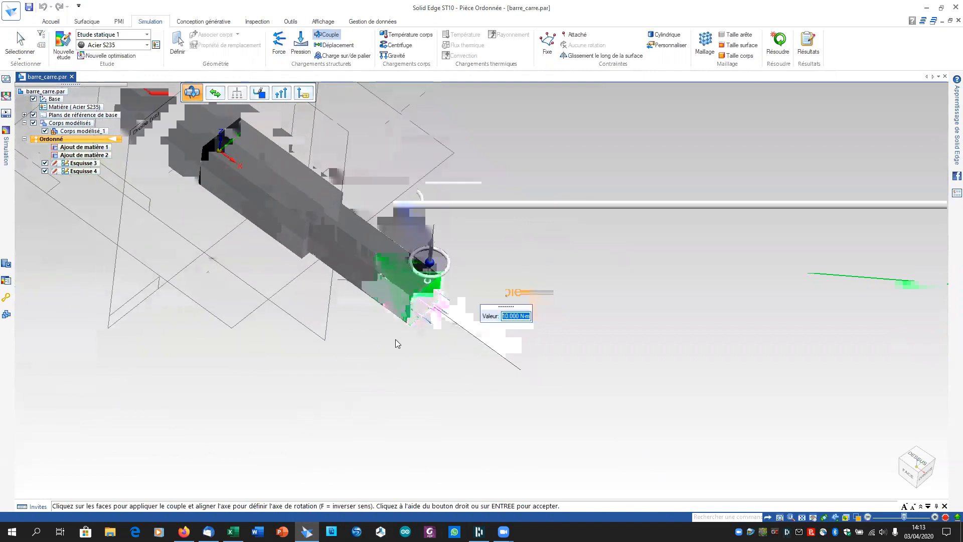
scroll(291, 294, "up", 2)
scroll(321, 358, "down", 3)
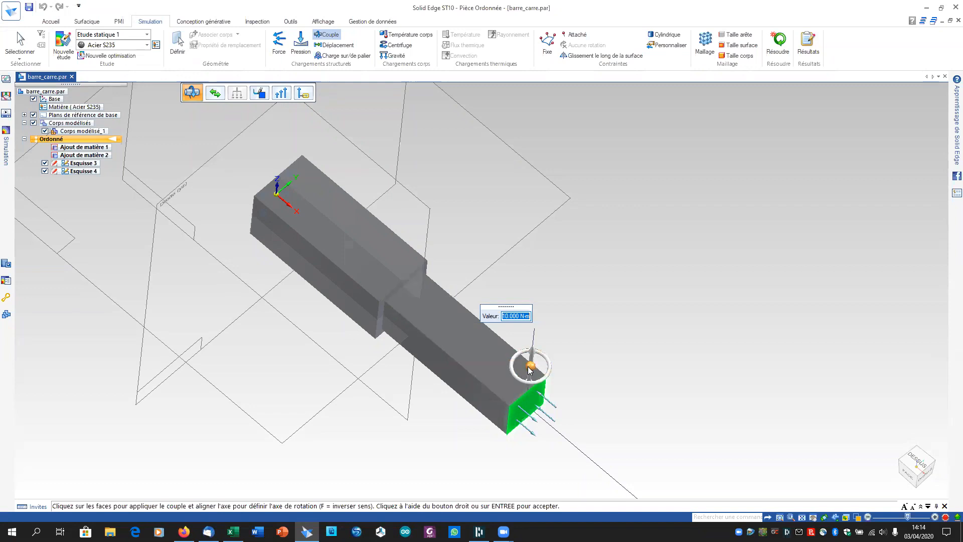
- Accept the edited torque about the vertical axis and solve the static study again
left_click(504, 316)
right_click(604, 156)
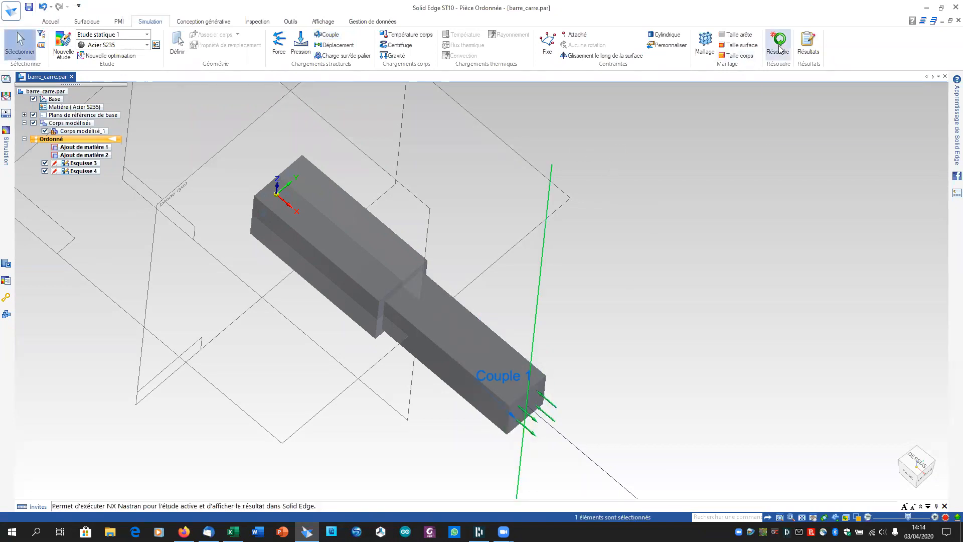
middle_click_drag(639, 306, 574, 231, "shift")
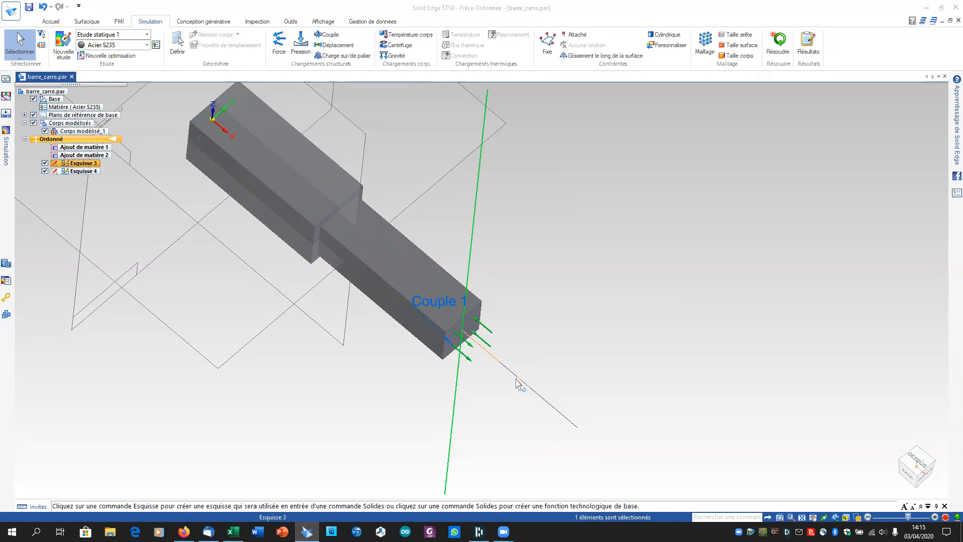
left_click(778, 41)
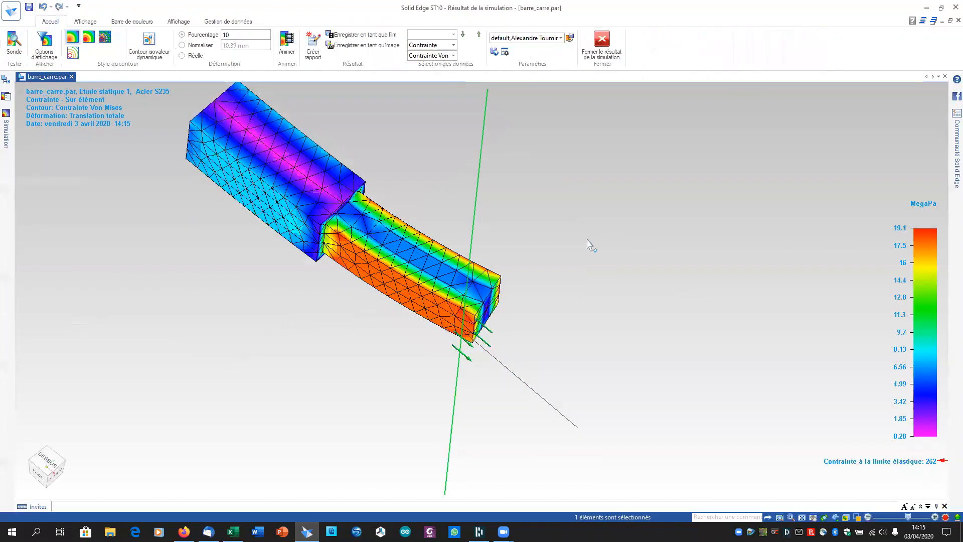
- Inspect the Von Mises stresses on the bent bar from several angles and animate its deformation
middle_click_drag(549, 271, 474, 205)
scroll(473, 204, "up", 1)
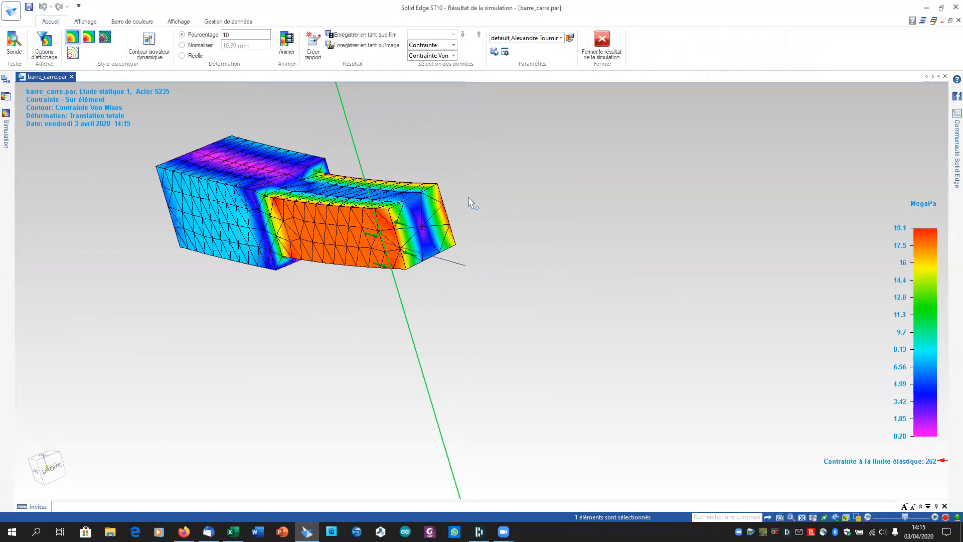
scroll(472, 202, "up", 1)
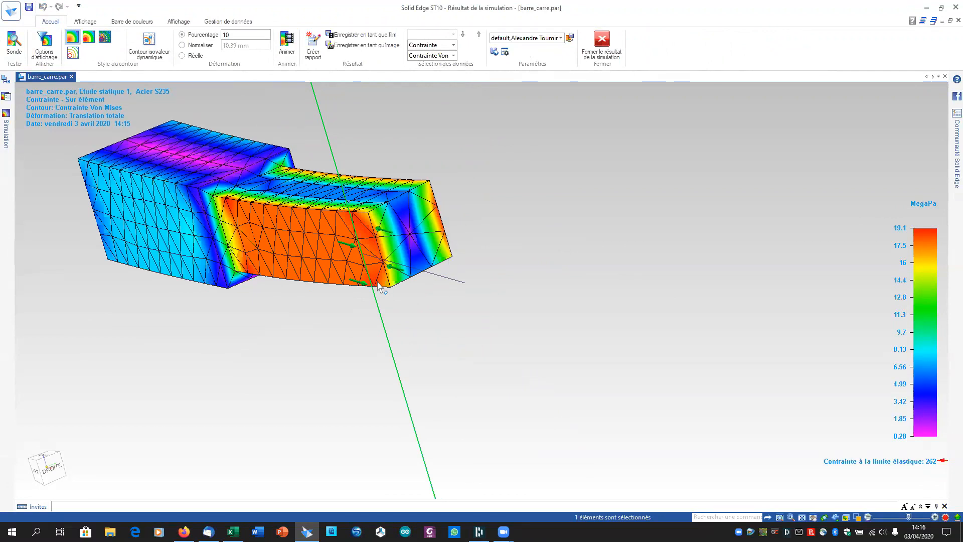
mouse_move(519, 270)
middle_mouse_down()
mouse_move(546, 263)
mouse_move(555, 295)
mouse_move(508, 259)
middle_mouse_up()
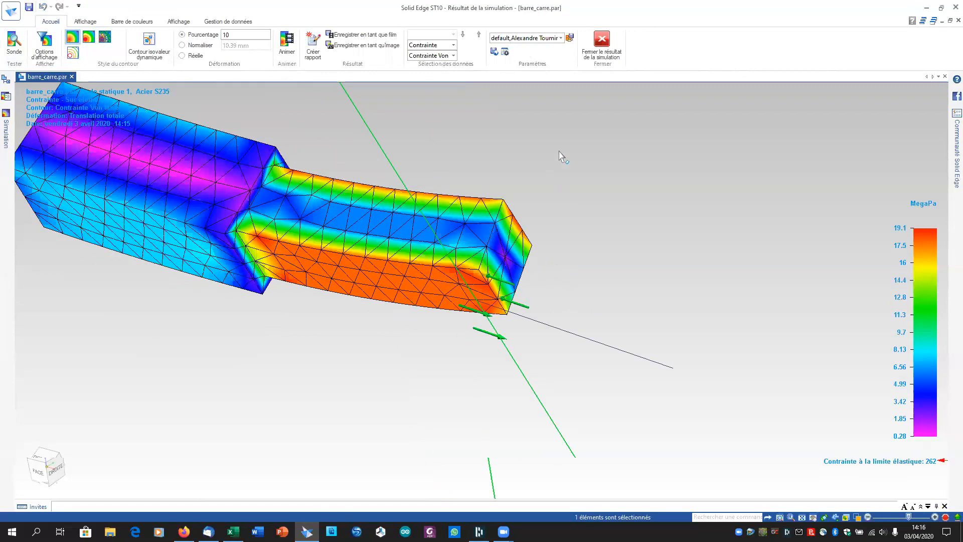
left_click(287, 39)
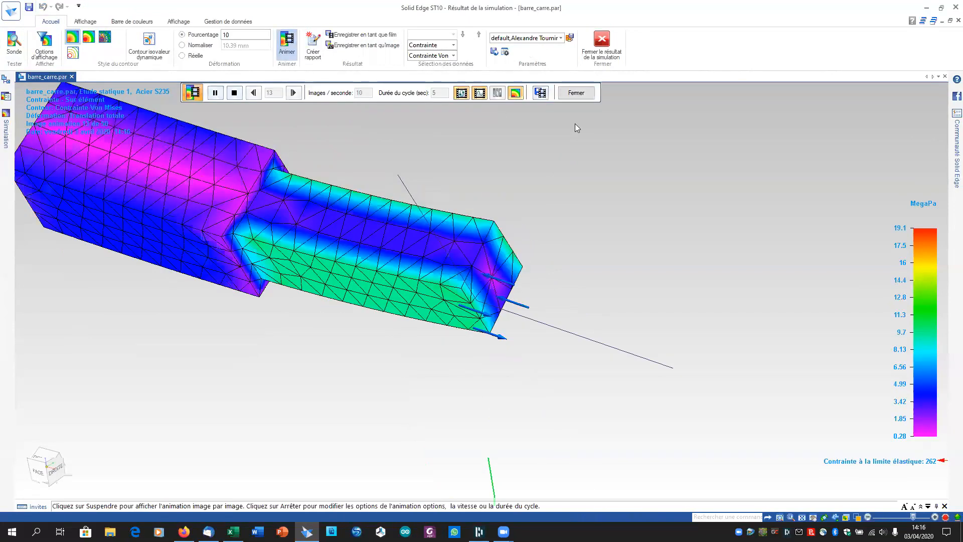